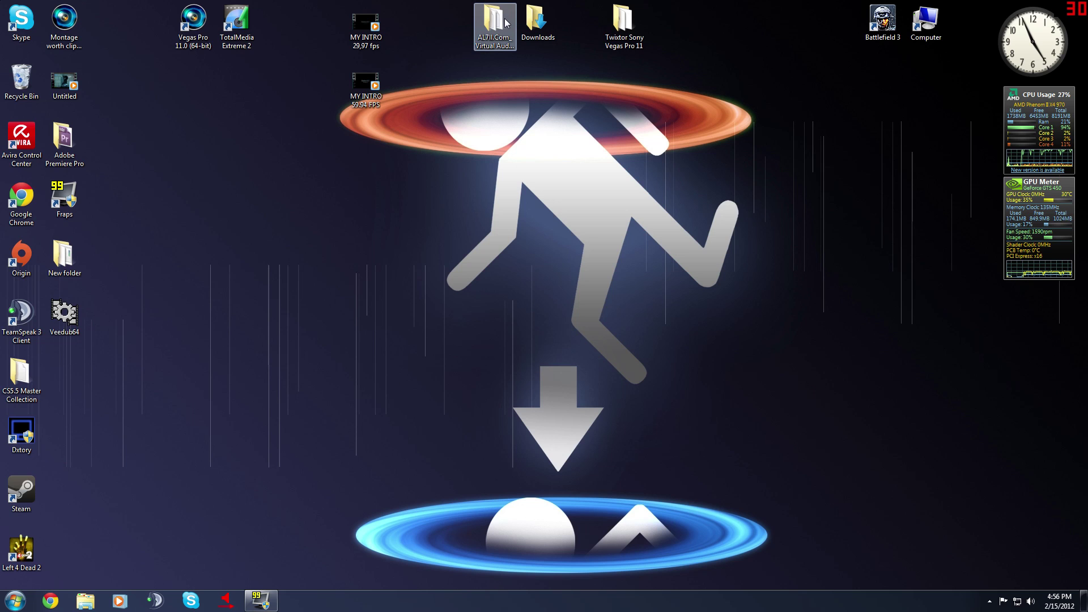
Step: Move the AL7II.Com Virtual Audio Cable 4.10 full folder to the desktop and open it in Explorer
{"action": "left_click_drag", "start_coordinate": [505, 23], "coordinate": [529, 138]}
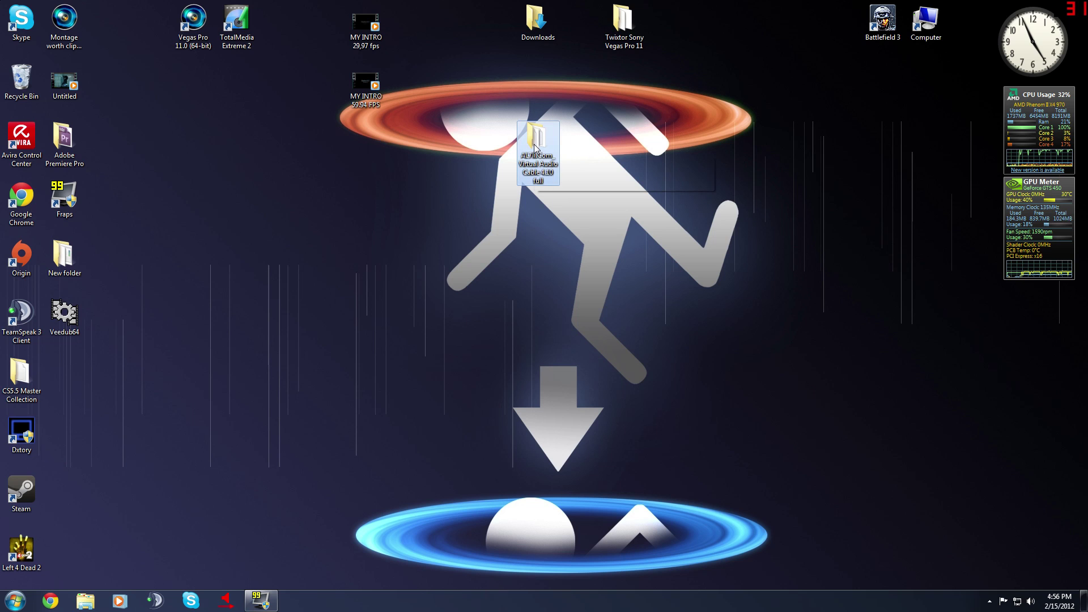
{"action": "double_click", "coordinate": [535, 139]}
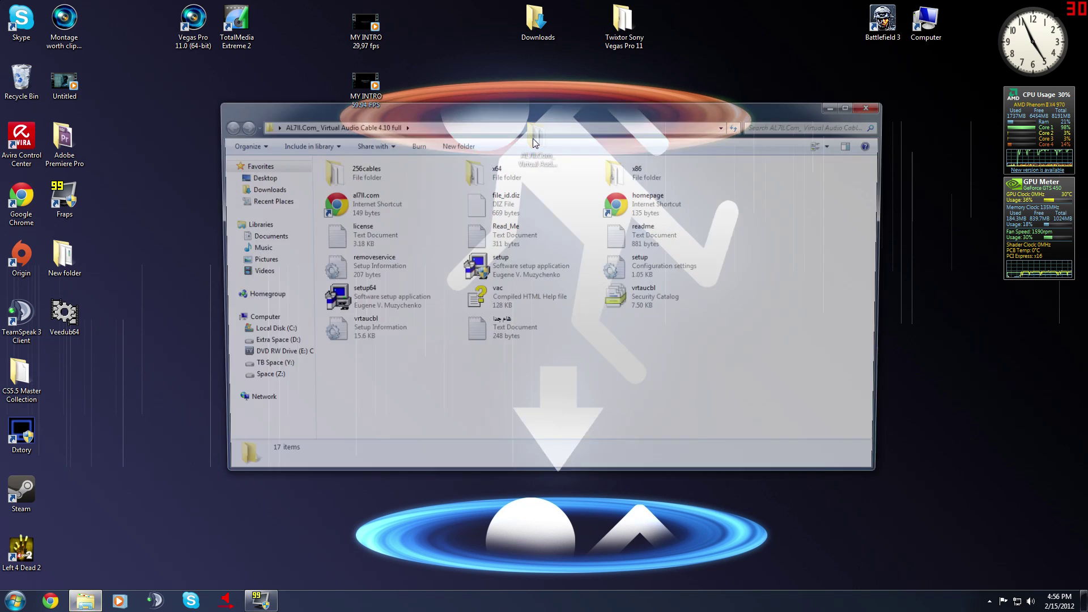
{"action": "mouse_move", "coordinate": [526, 118]}
{"action": "left_mouse_down"}
{"action": "mouse_move", "coordinate": [509, 110]}
{"action": "mouse_move", "coordinate": [507, 126]}
{"action": "left_mouse_up"}
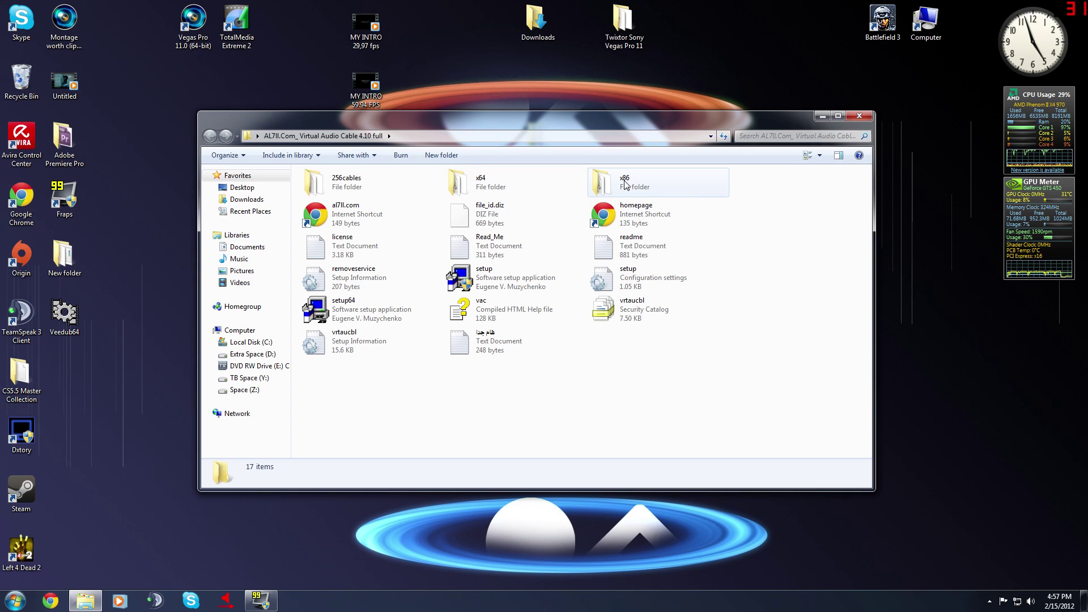
Step: Launch vcctlpan from the x64 folder, set Cables to 2, apply with Set, and exit
{"action": "double_click", "coordinate": [470, 181]}
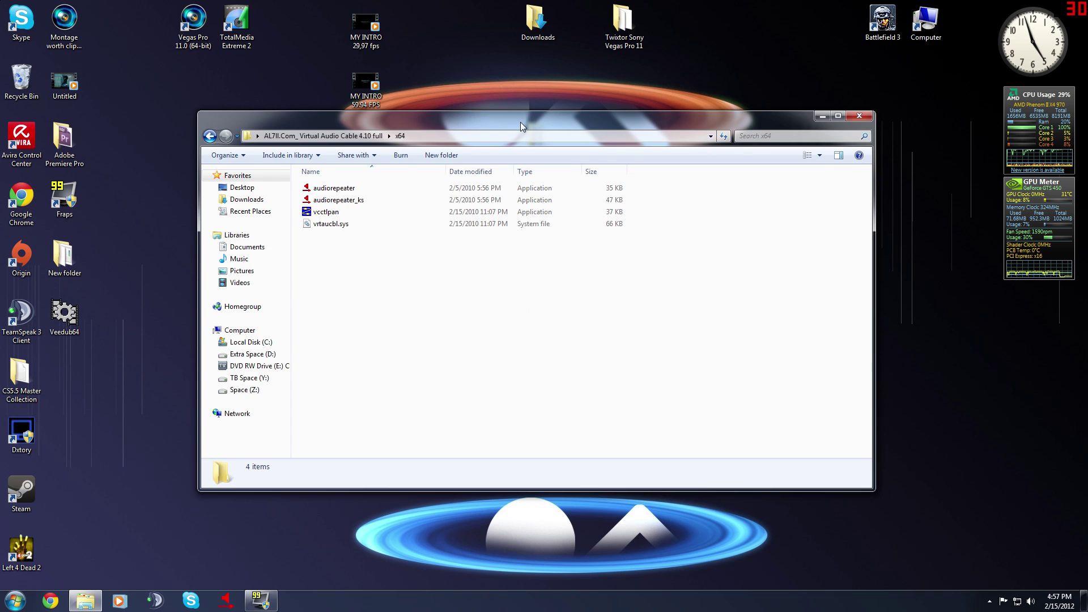
{"action": "left_click_drag", "start_coordinate": [521, 121], "coordinate": [534, 82]}
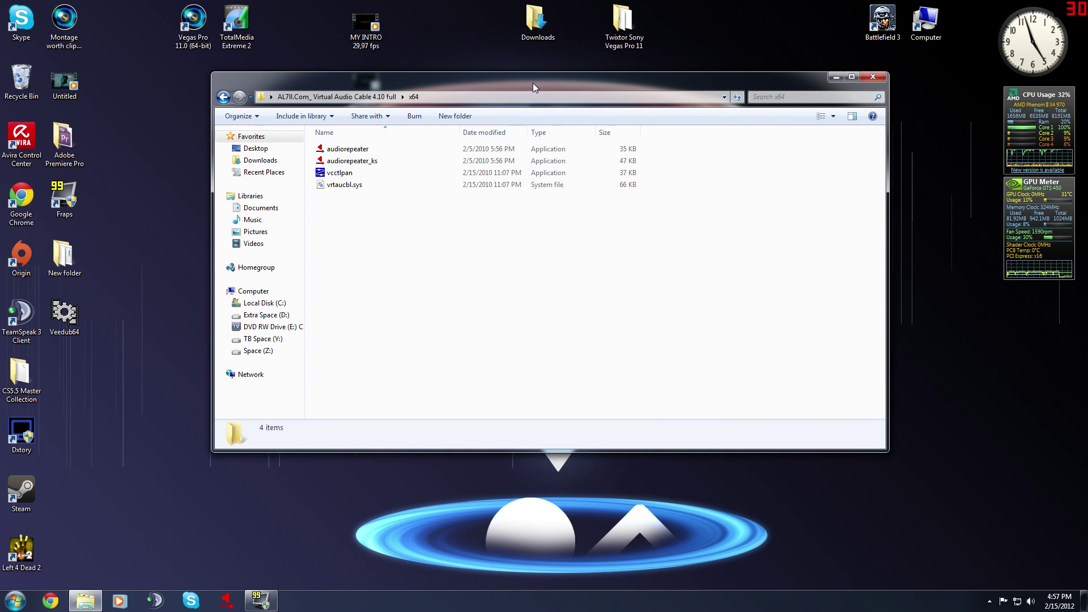
{"action": "double_click", "coordinate": [351, 174]}
{"action": "left_click_drag", "start_coordinate": [527, 183], "coordinate": [536, 192]}
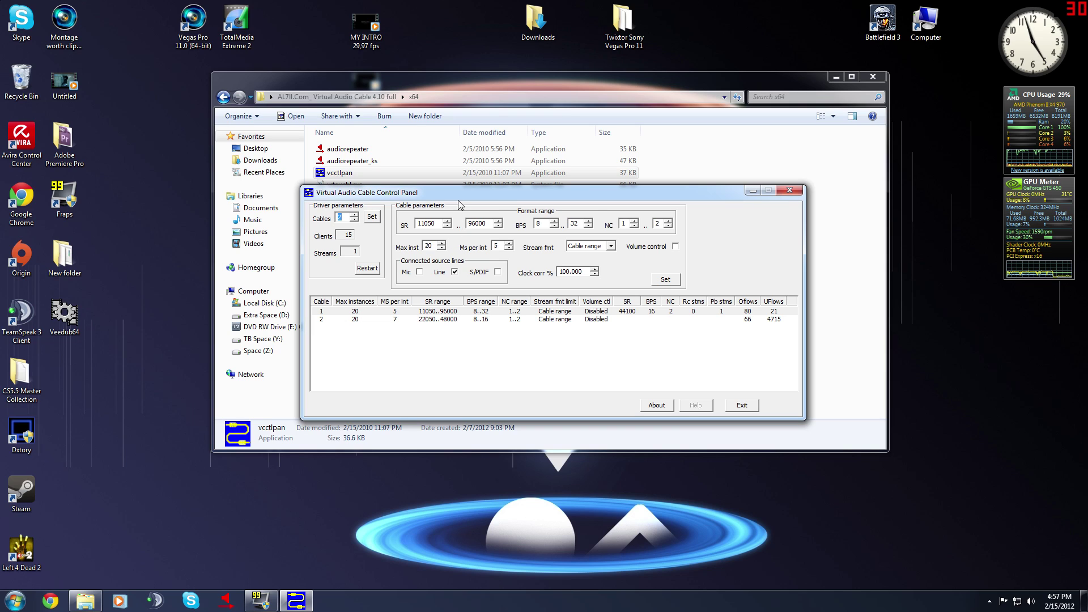
{"action": "left_click_drag", "start_coordinate": [461, 196], "coordinate": [466, 204]}
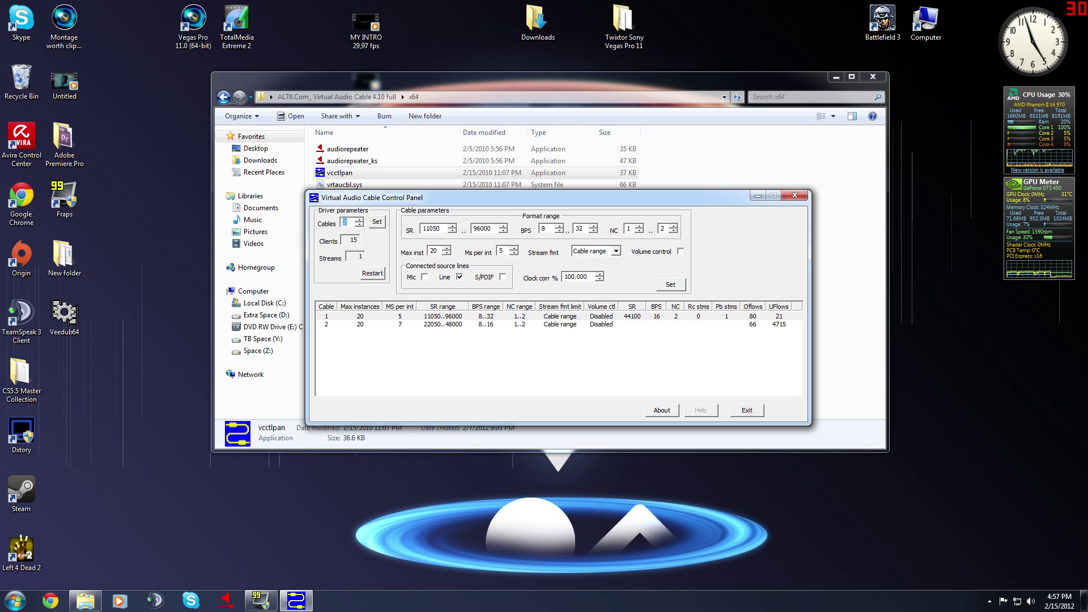
{"action": "left_click", "coordinate": [358, 221]}
{"action": "left_click", "coordinate": [377, 222]}
{"action": "left_click", "coordinate": [746, 412]}
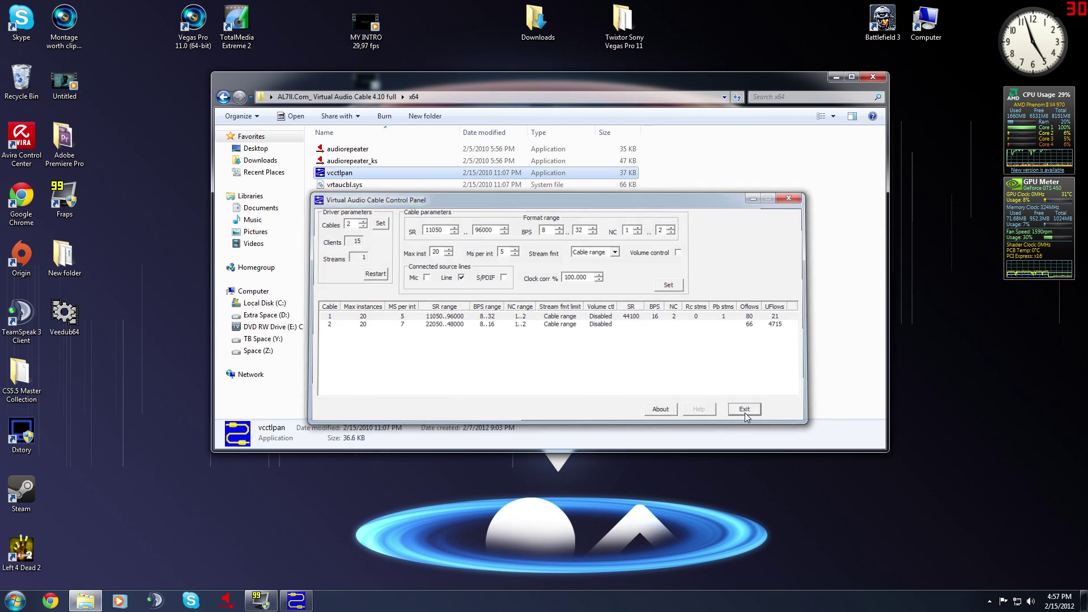
{"action": "left_click_drag", "start_coordinate": [406, 79], "coordinate": [435, 76]}
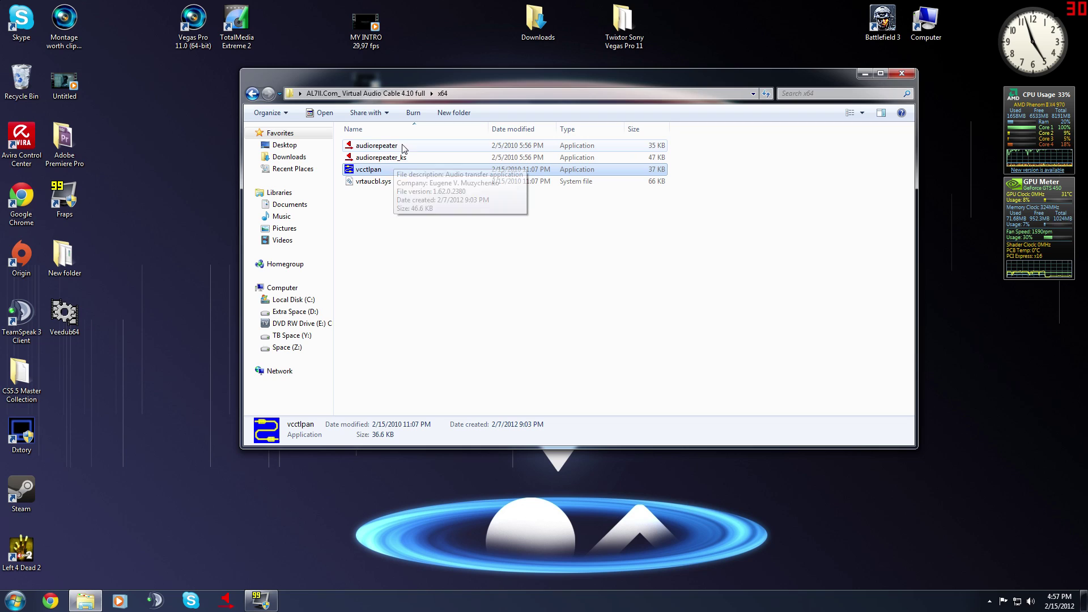
Step: Close the x64 folder and open two Audio Repeater (Kernel Streaming) windows side by side
{"action": "left_click", "coordinate": [402, 159]}
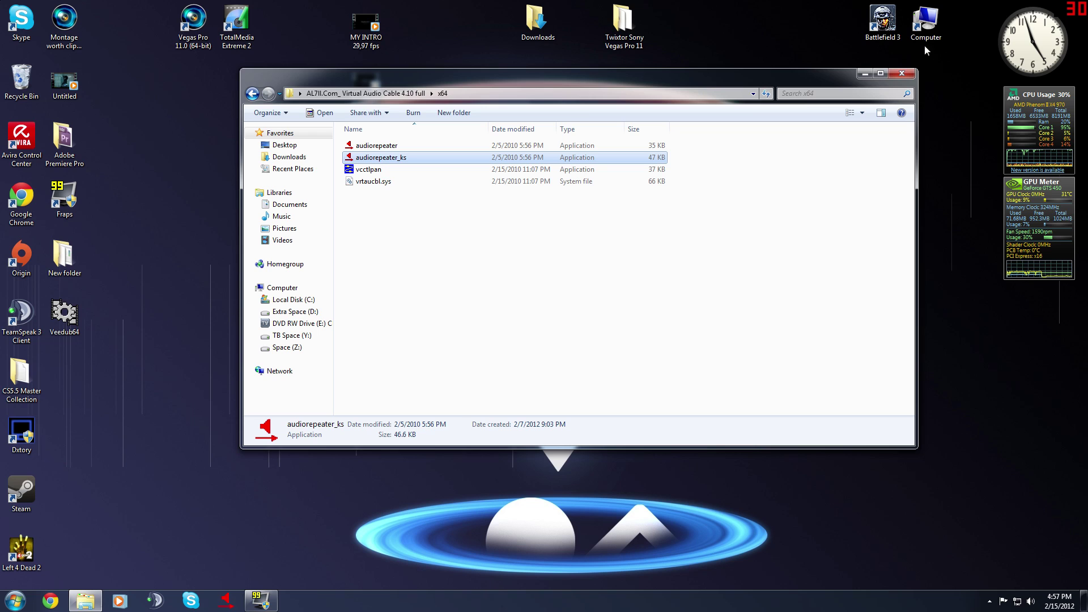
{"action": "key", "text": "alt+F4"}
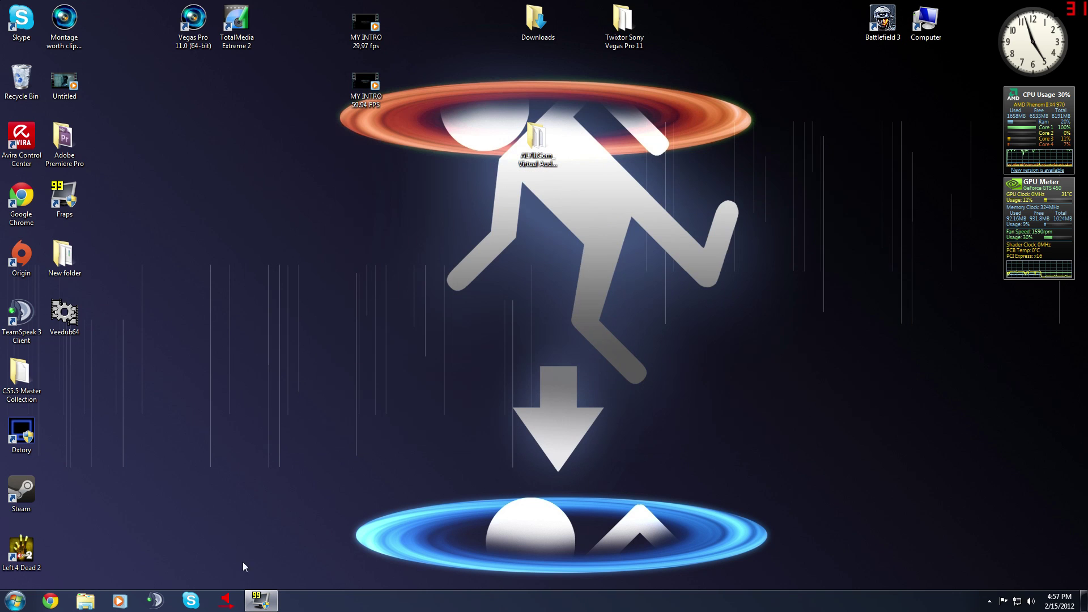
{"action": "right_click", "coordinate": [228, 601]}
{"action": "left_click", "coordinate": [226, 598]}
{"action": "right_click", "coordinate": [225, 598]}
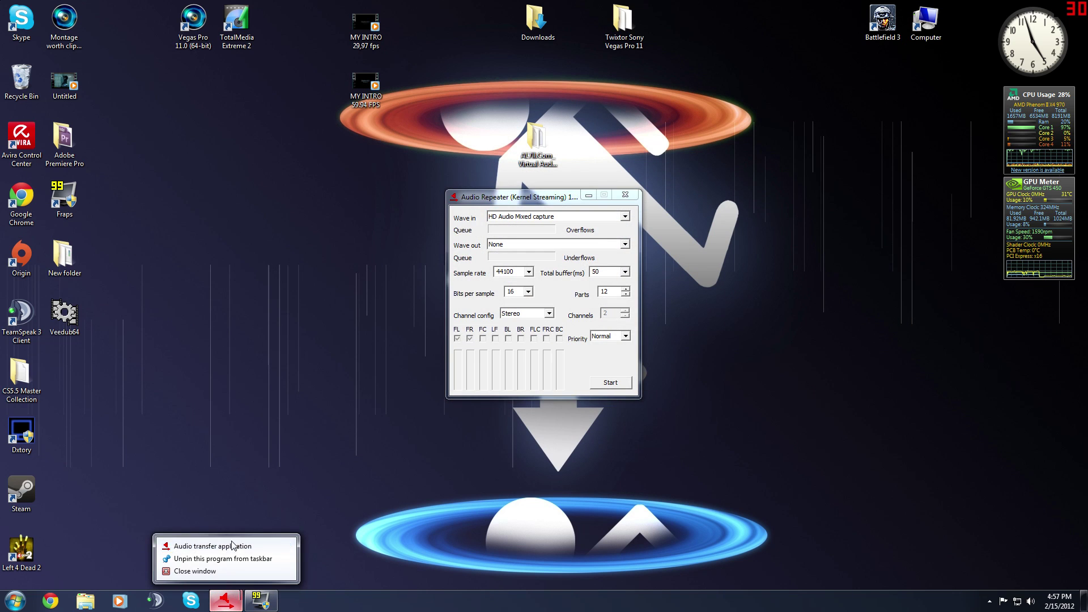
{"action": "left_click", "coordinate": [193, 546]}
{"action": "left_click_drag", "start_coordinate": [592, 197], "coordinate": [625, 197]}
{"action": "left_click_drag", "start_coordinate": [527, 200], "coordinate": [417, 192]}
{"action": "left_click_drag", "start_coordinate": [607, 192], "coordinate": [584, 194]}
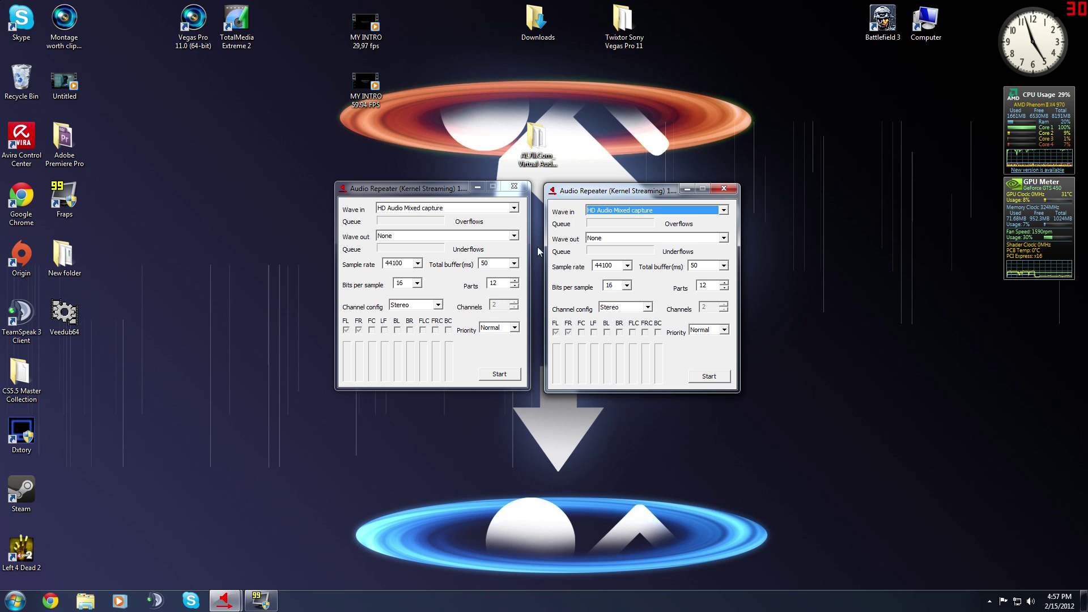
Step: Set the left repeater's Wave in to Virtual Cable 1 and Wave out to Virtual Cable 2
{"action": "left_click", "coordinate": [513, 210]}
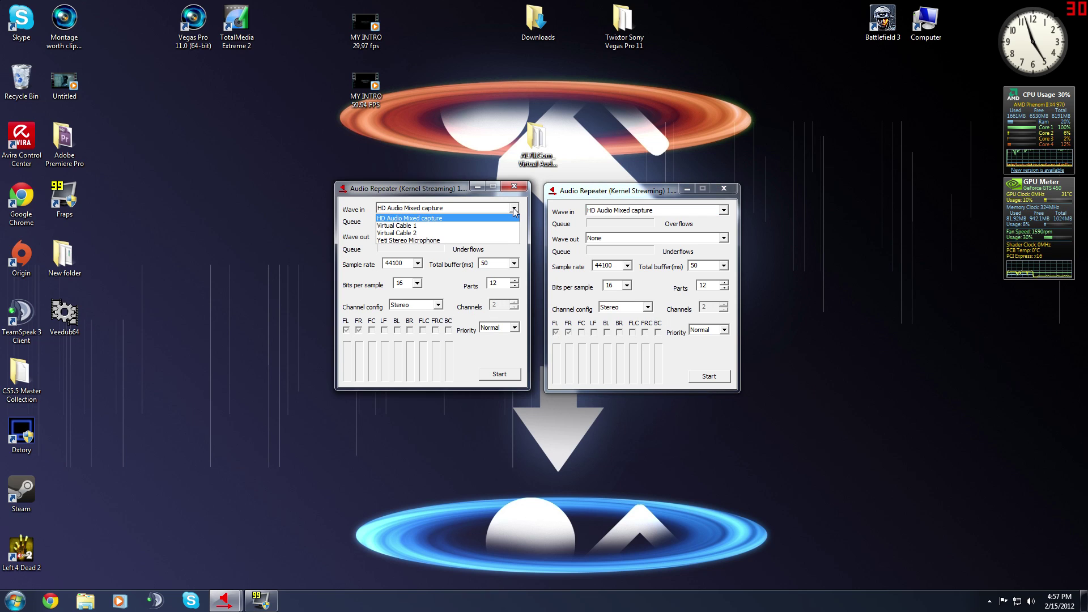
{"action": "left_click", "coordinate": [413, 226]}
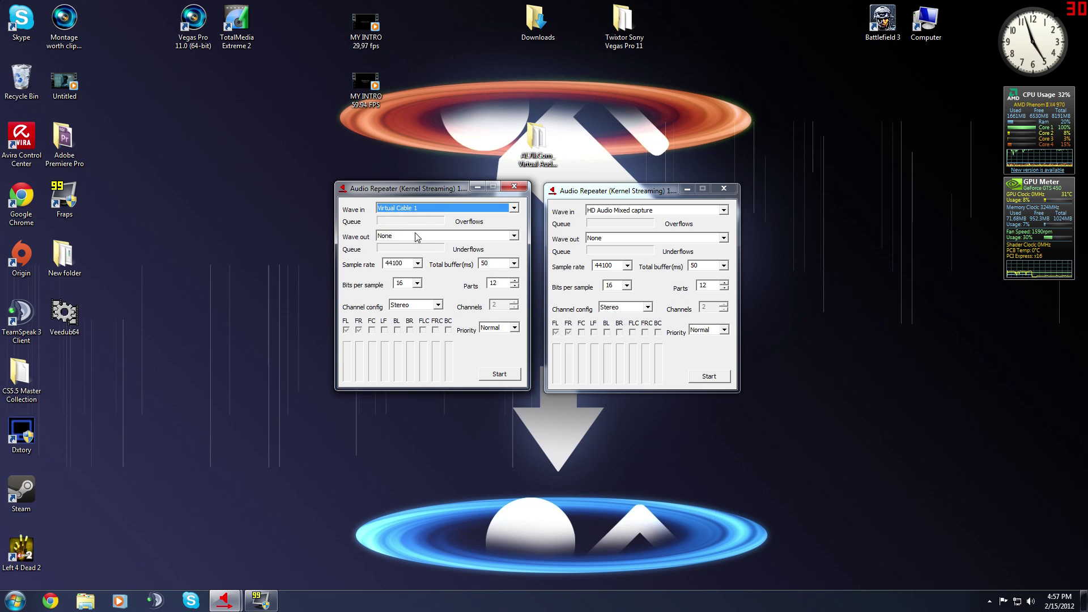
{"action": "left_click", "coordinate": [419, 237]}
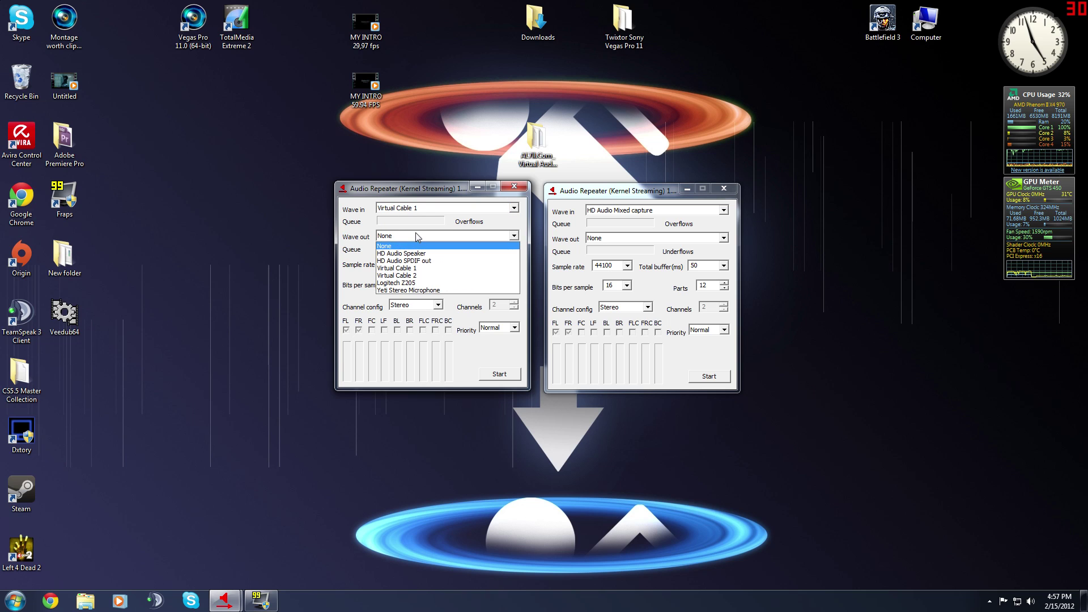
{"action": "left_click", "coordinate": [406, 276]}
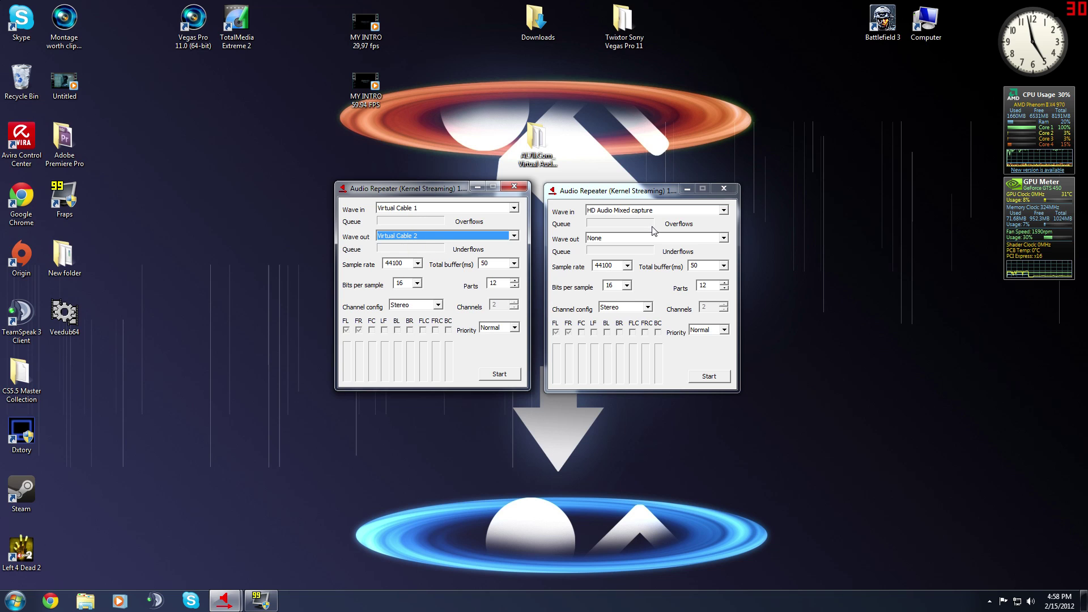
Step: Set the right repeater's Wave in to Virtual Cable 2 and Wave out to HD Audio Speaker
{"action": "left_click", "coordinate": [626, 193]}
{"action": "left_click_drag", "start_coordinate": [626, 193], "coordinate": [624, 191]}
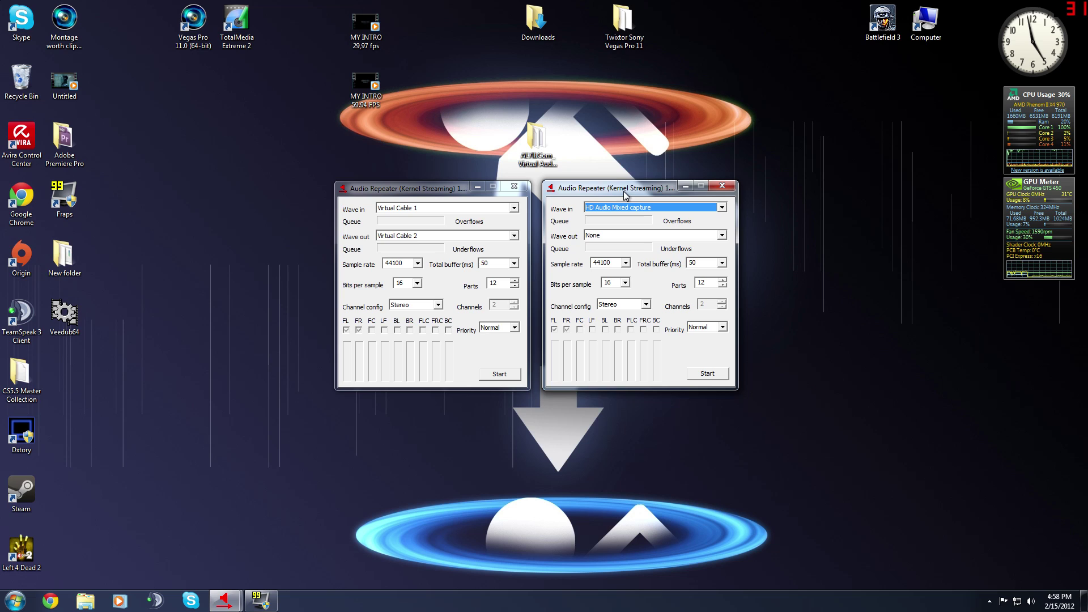
{"action": "left_click", "coordinate": [665, 209]}
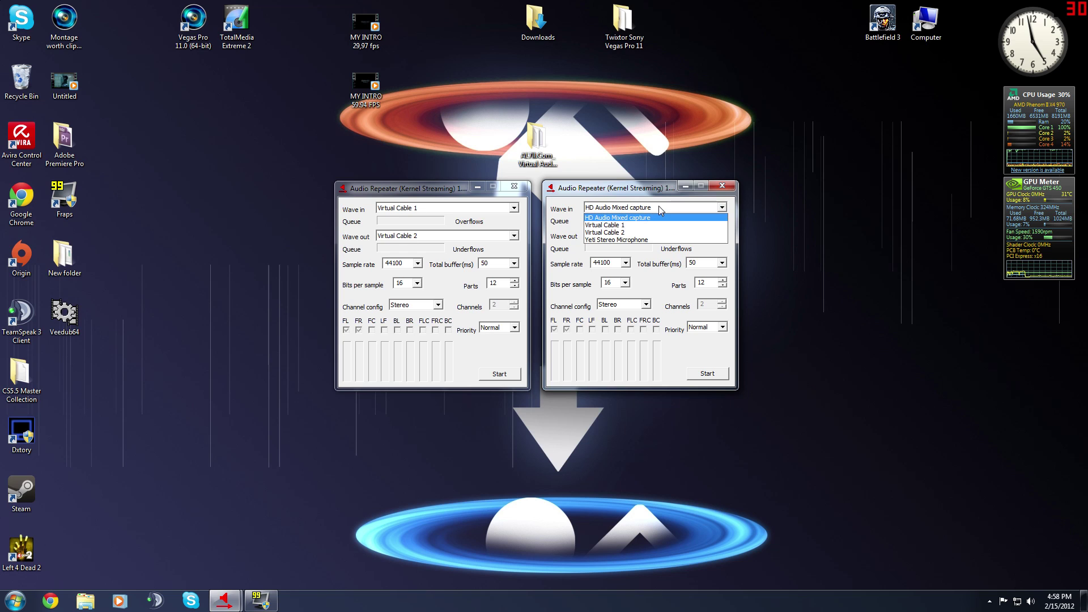
{"action": "left_click", "coordinate": [622, 233]}
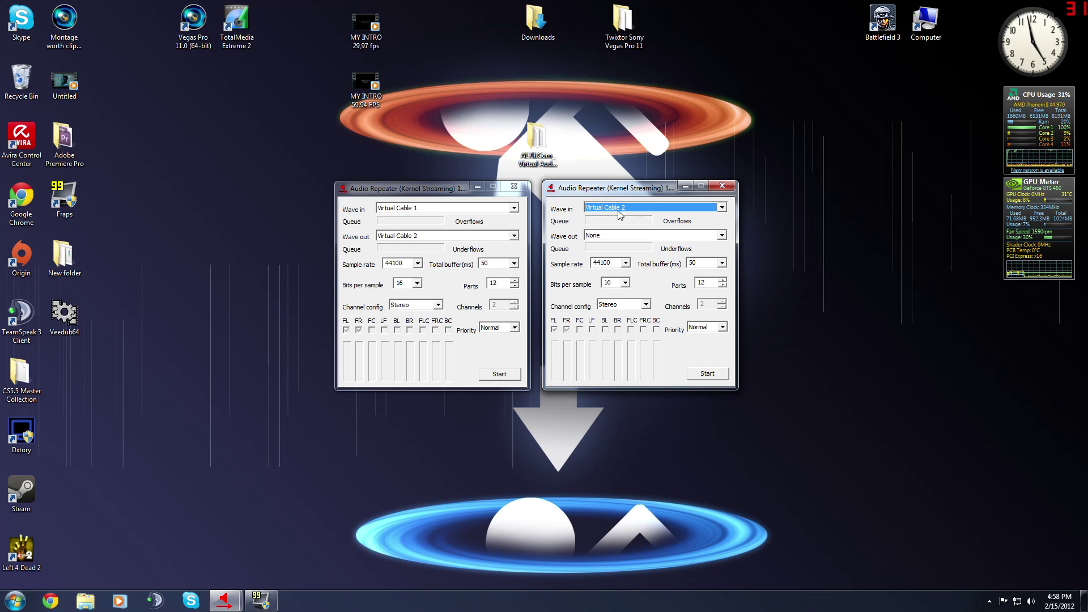
{"action": "left_click", "coordinate": [631, 234]}
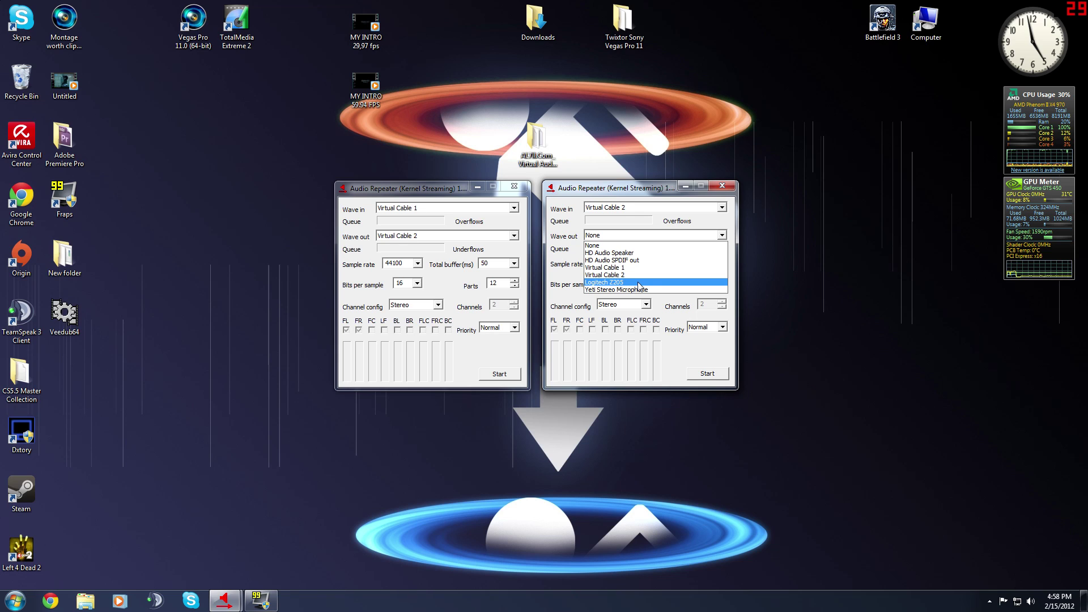
{"action": "left_click", "coordinate": [622, 256]}
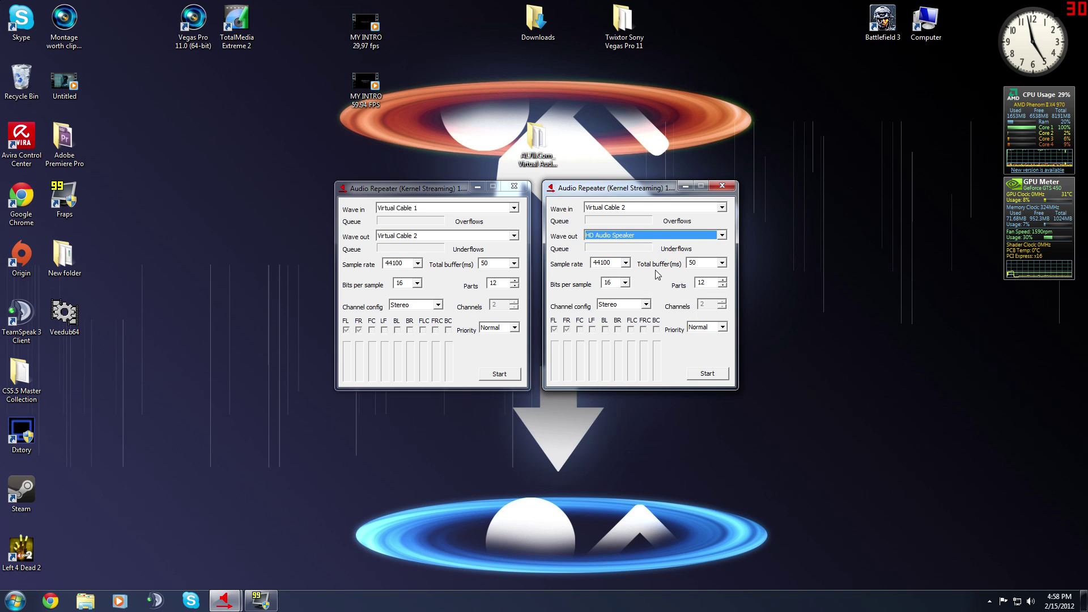
{"action": "left_click_drag", "start_coordinate": [652, 194], "coordinate": [643, 193]}
{"action": "left_click_drag", "start_coordinate": [458, 193], "coordinate": [428, 194]}
{"action": "left_click_drag", "start_coordinate": [557, 193], "coordinate": [534, 193]}
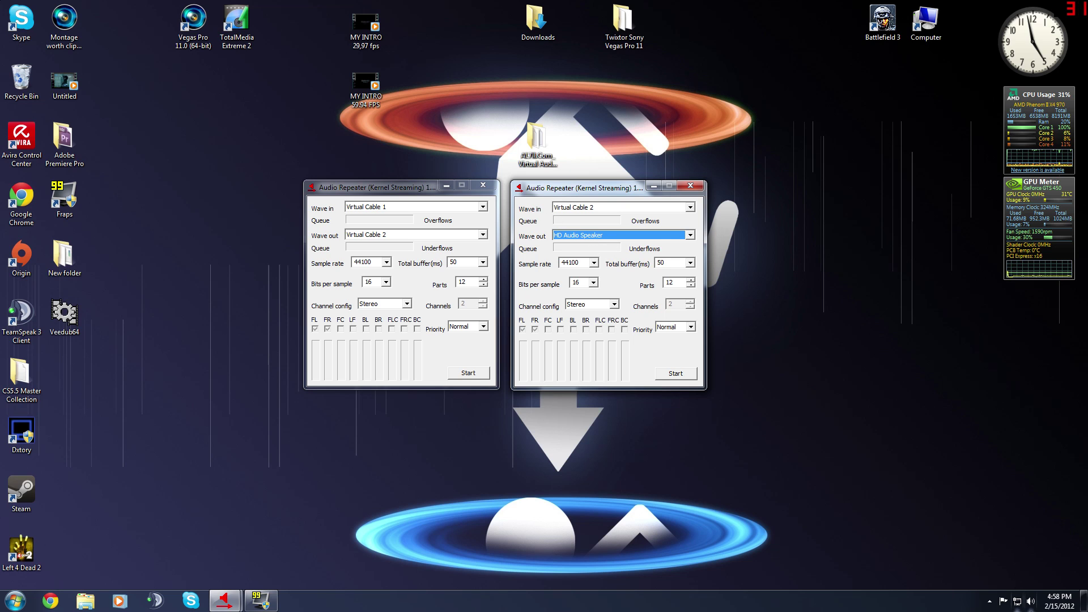
{"action": "right_click", "coordinate": [1031, 601]}
{"action": "left_click", "coordinate": [1030, 560]}
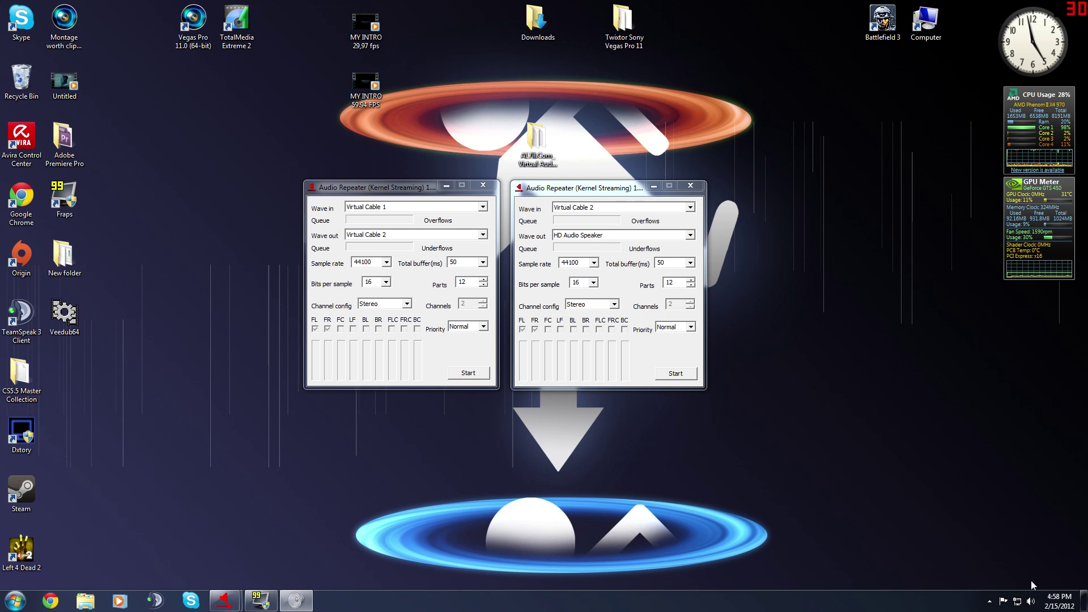
{"action": "left_click_drag", "start_coordinate": [150, 103], "coordinate": [790, 151]}
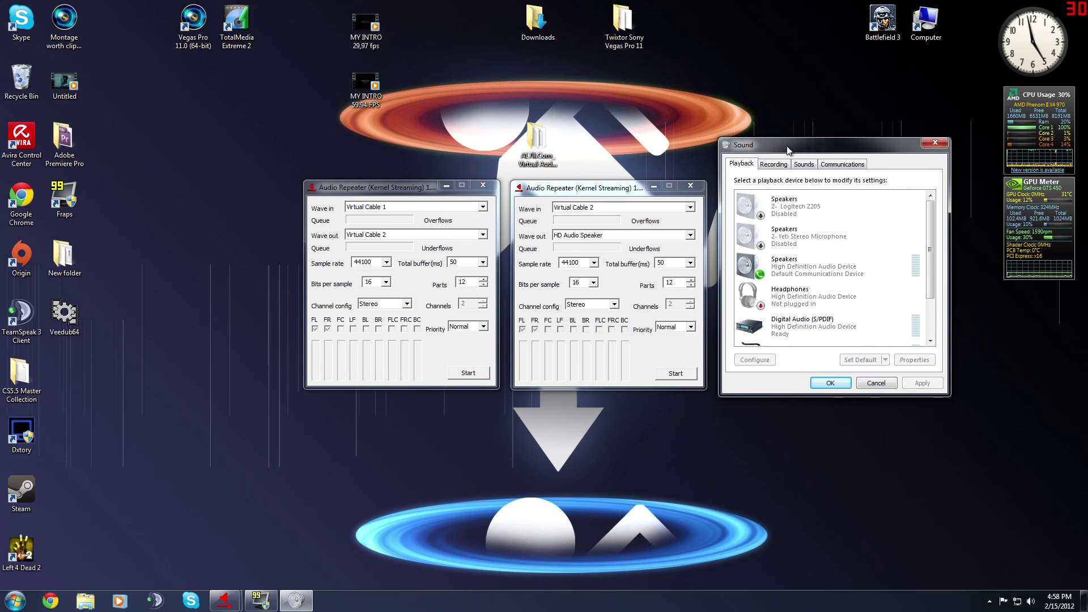
{"action": "left_click_drag", "start_coordinate": [929, 220], "coordinate": [930, 258]}
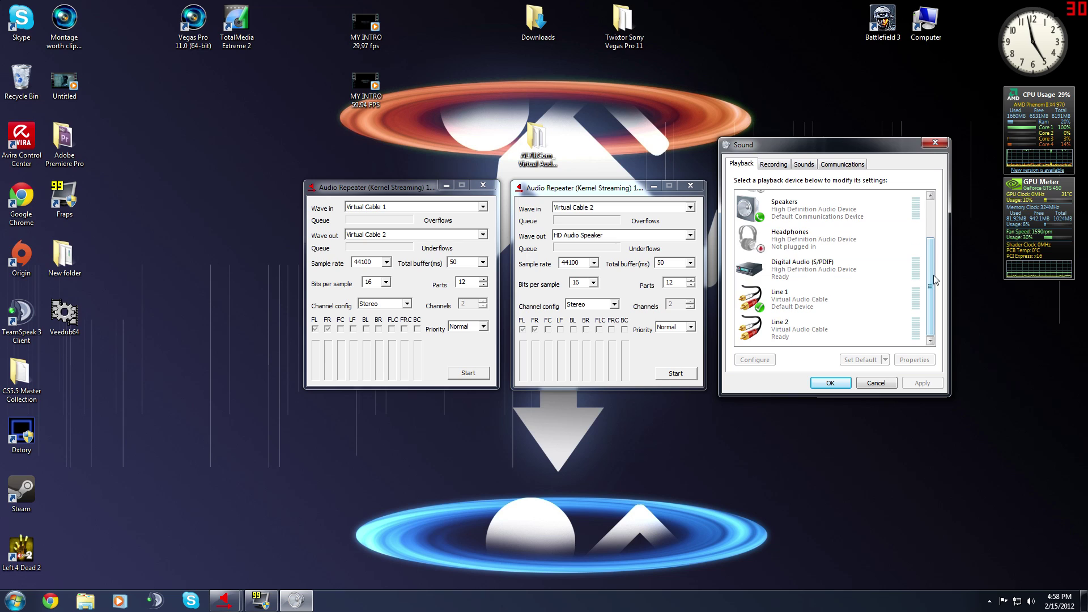
{"action": "scroll", "coordinate": [788, 243], "scroll_direction": "up", "scroll_amount": 2}
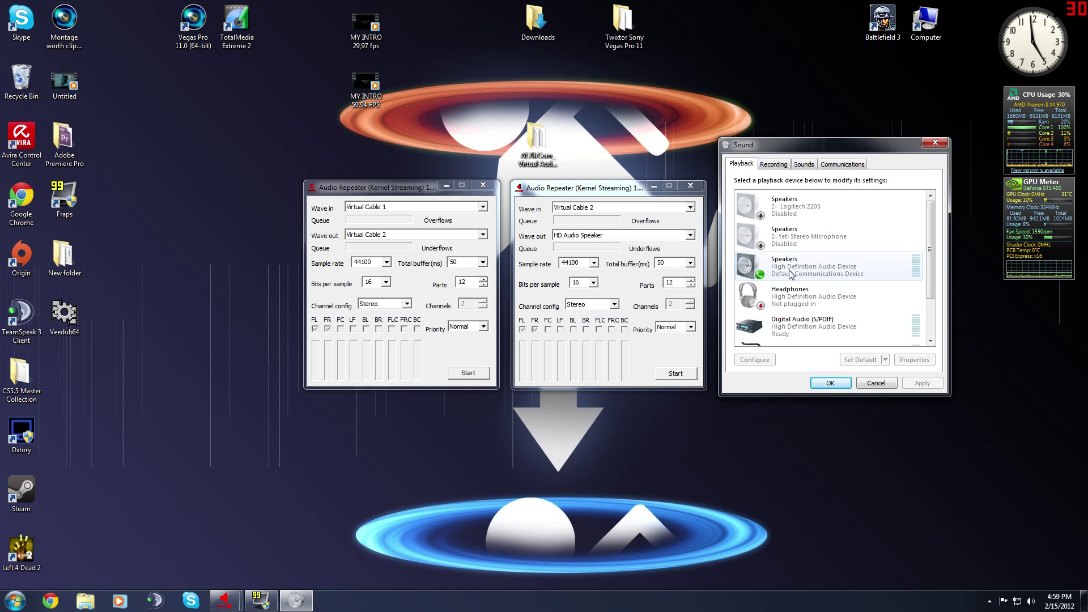
{"action": "left_click_drag", "start_coordinate": [928, 250], "coordinate": [930, 297]}
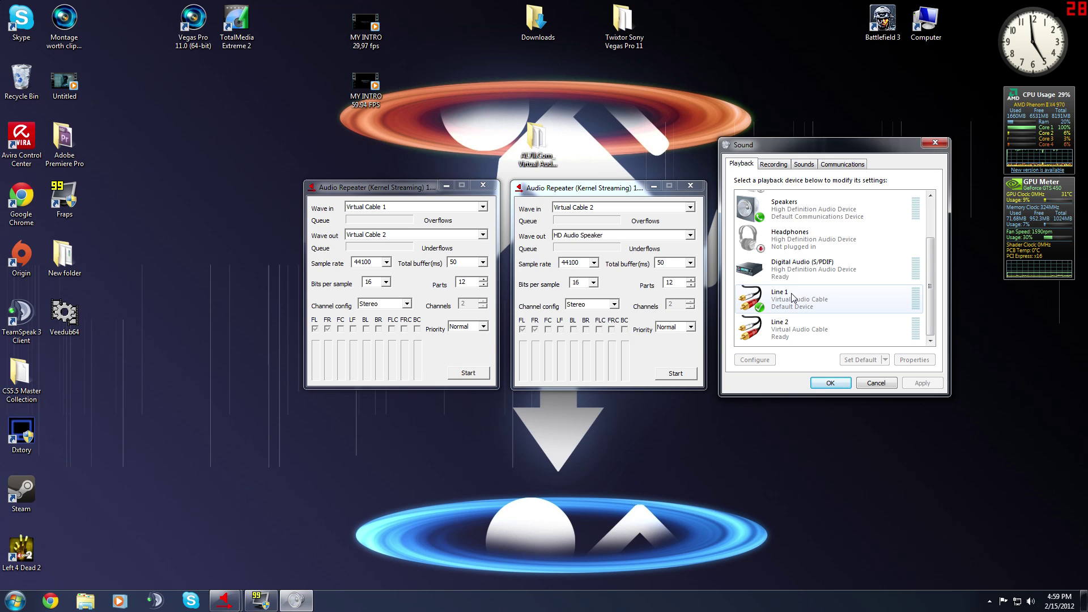
{"action": "left_click", "coordinate": [830, 383]}
{"action": "left_click_drag", "start_coordinate": [582, 191], "coordinate": [589, 191]}
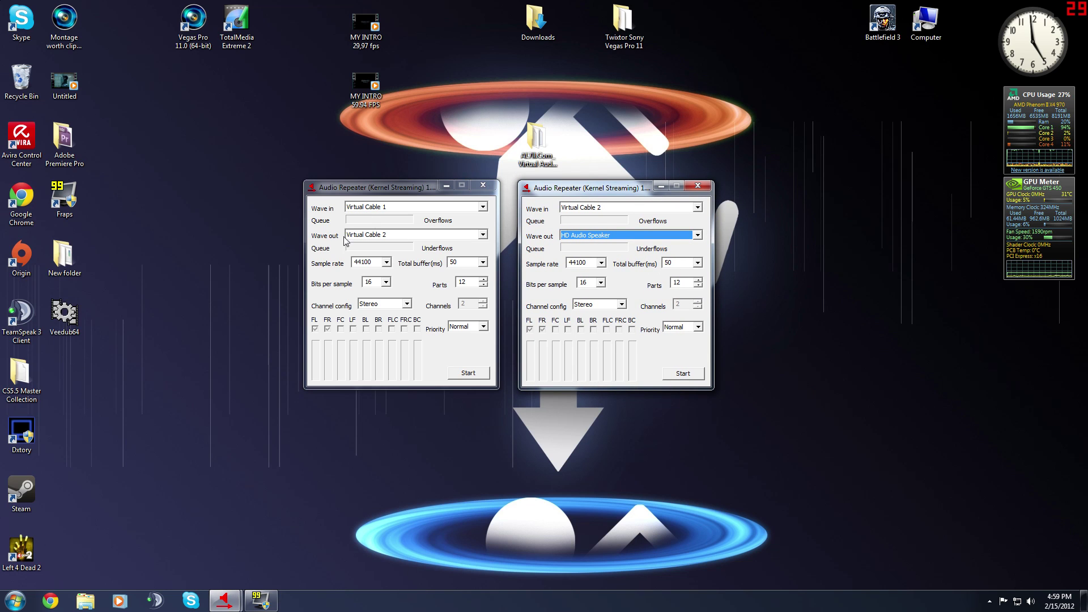
Step: Launch TeamSpeak 3 and confirm Line 2 (Virtual Audio Cable) as its playback device in Options
{"action": "left_click", "coordinate": [18, 326]}
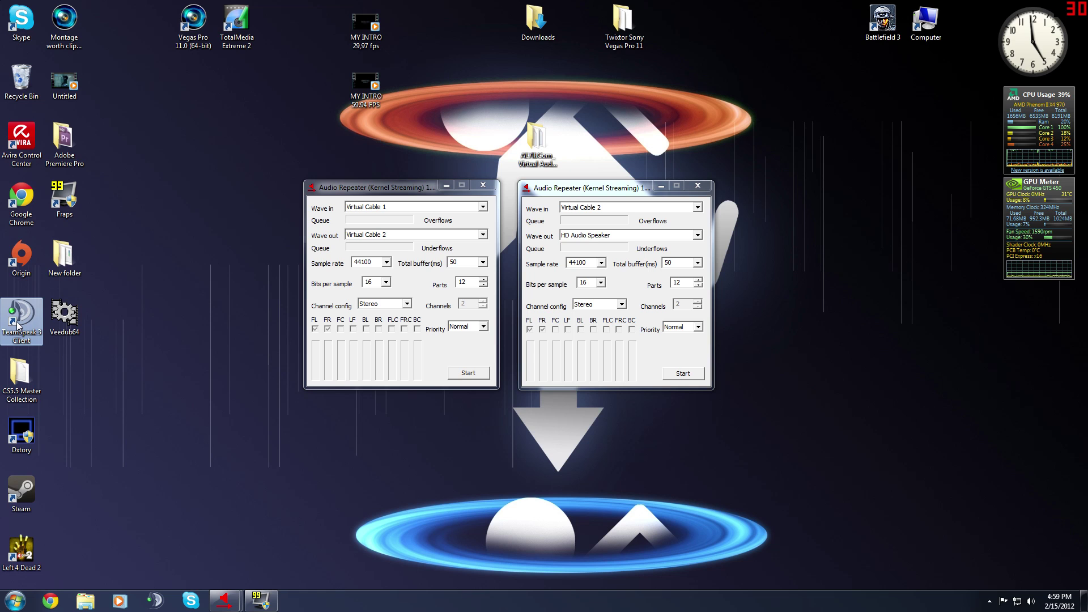
{"action": "left_click", "coordinate": [60, 350]}
{"action": "double_click", "coordinate": [21, 315]}
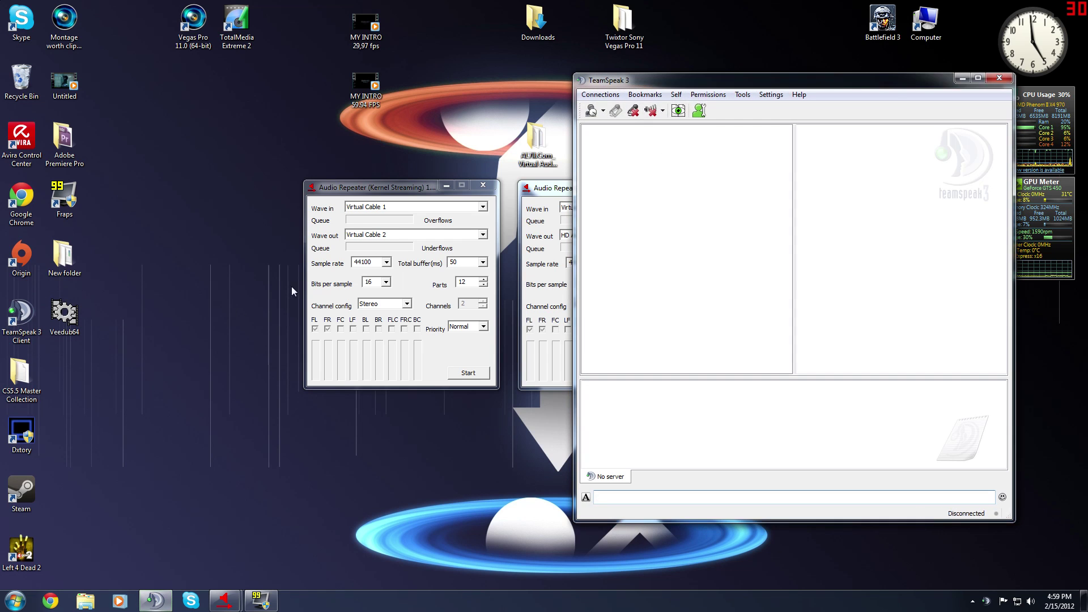
{"action": "left_click_drag", "start_coordinate": [668, 85], "coordinate": [390, 86]}
{"action": "left_click", "coordinate": [493, 97]}
{"action": "left_click", "coordinate": [498, 159]}
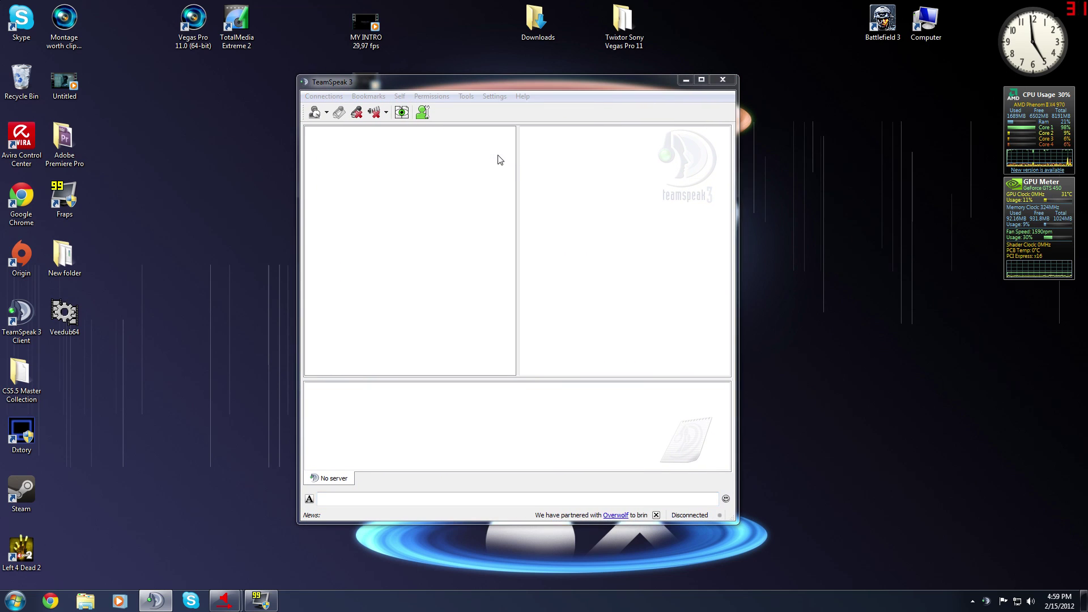
{"action": "left_click_drag", "start_coordinate": [681, 151], "coordinate": [354, 154]}
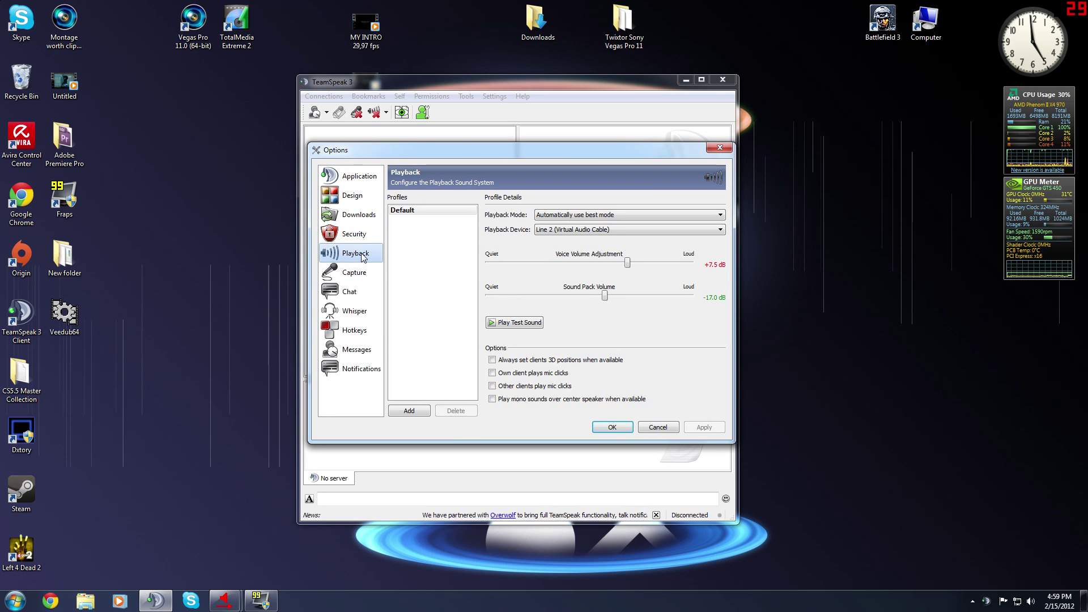
{"action": "left_click", "coordinate": [610, 231]}
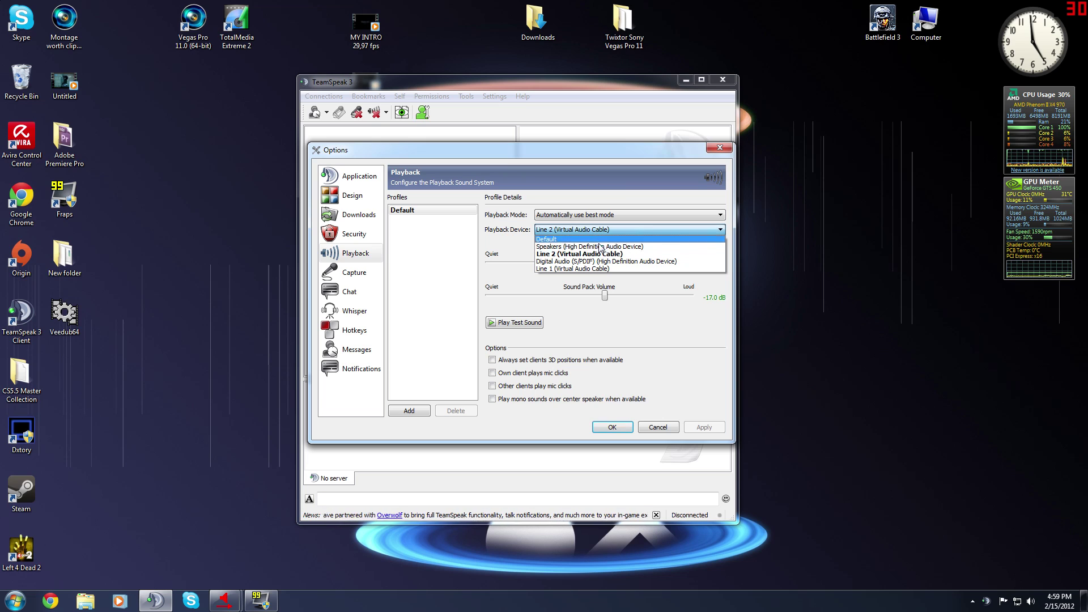
{"action": "left_click", "coordinate": [551, 254]}
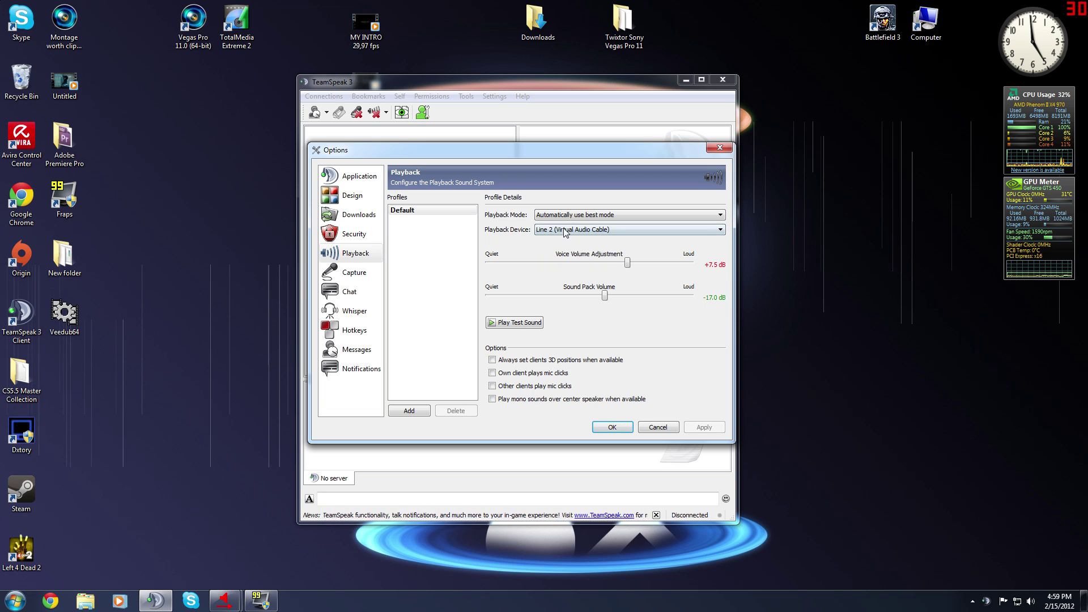
{"action": "left_click", "coordinate": [612, 427]}
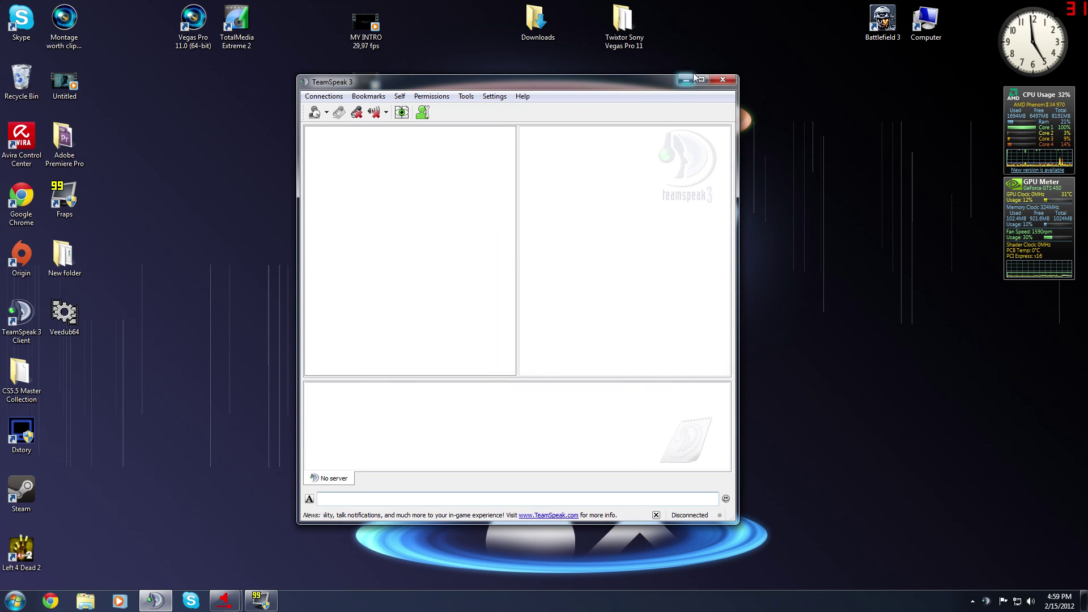
Step: Close TeamSpeak, spread the two Audio Repeater windows apart, and launch Dxtory
{"action": "left_click", "coordinate": [718, 81]}
{"action": "left_click_drag", "start_coordinate": [615, 187], "coordinate": [751, 191]}
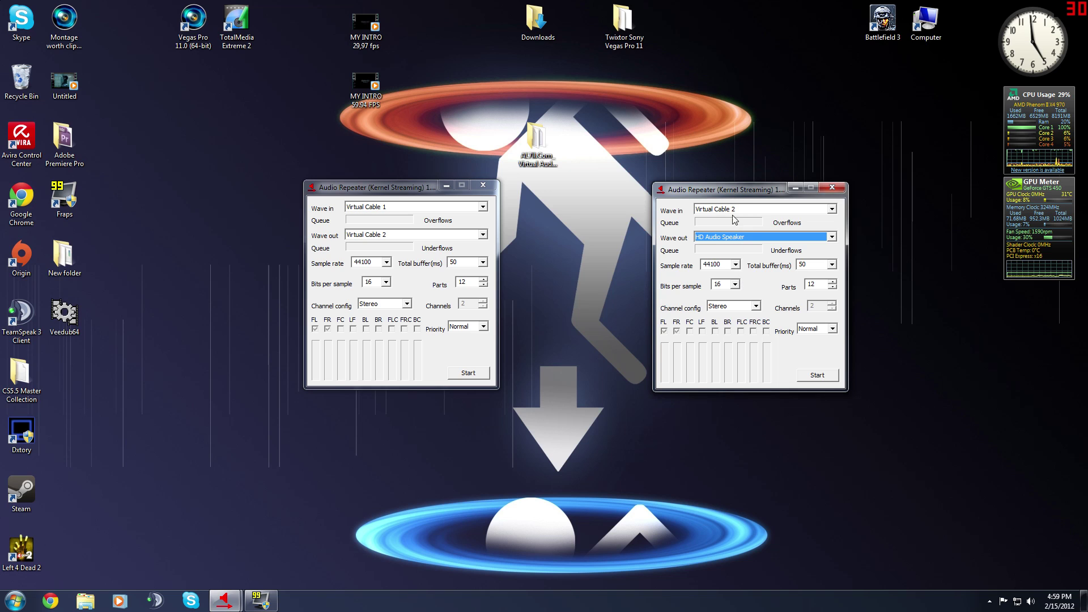
{"action": "left_click_drag", "start_coordinate": [368, 187], "coordinate": [340, 187]}
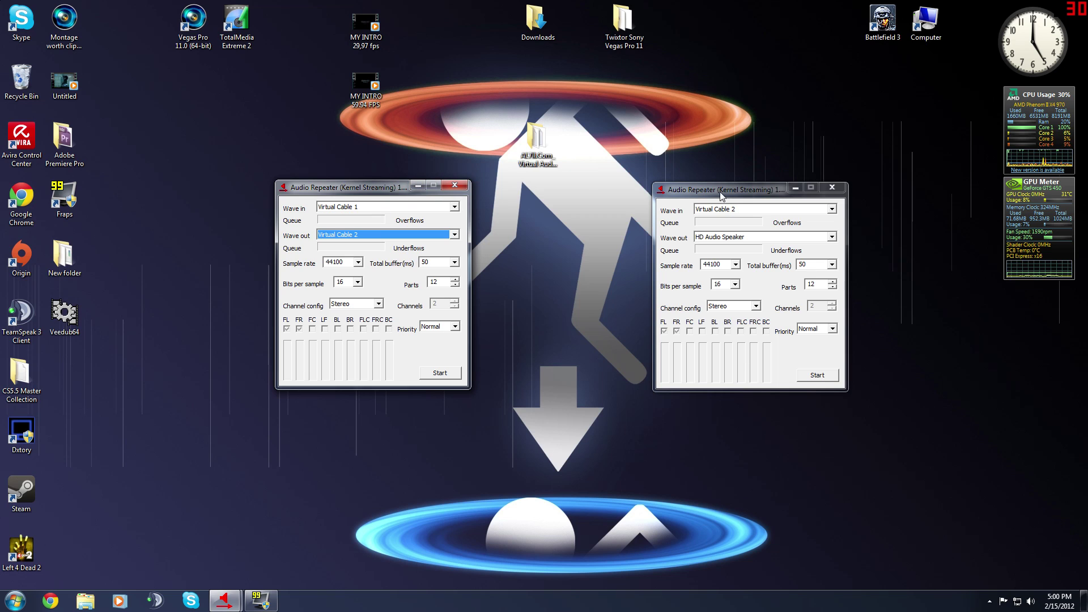
{"action": "left_click_drag", "start_coordinate": [721, 195], "coordinate": [701, 194]}
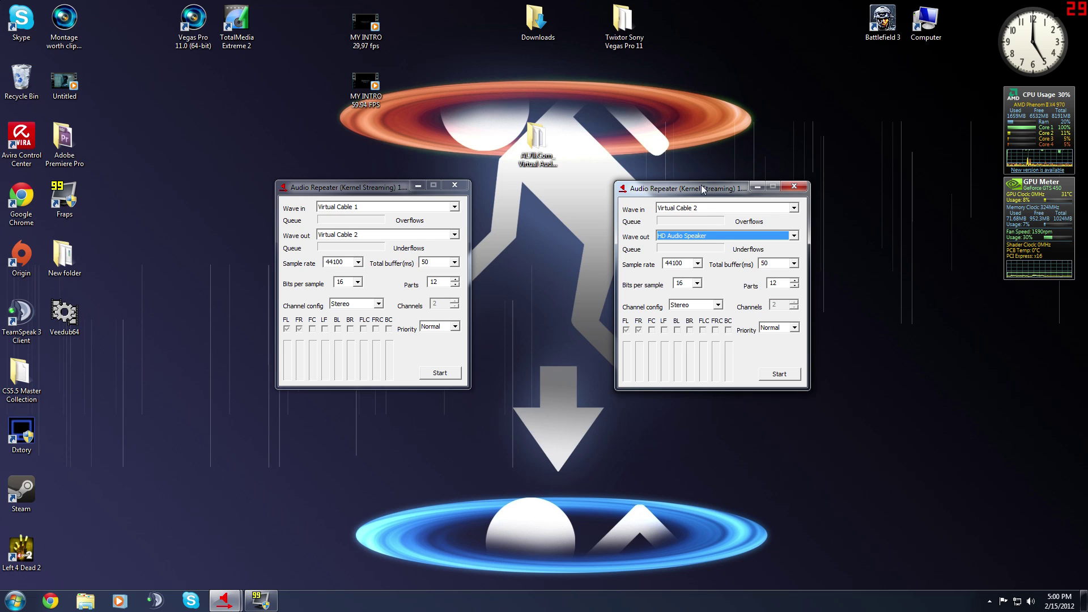
{"action": "left_click_drag", "start_coordinate": [705, 189], "coordinate": [737, 188]}
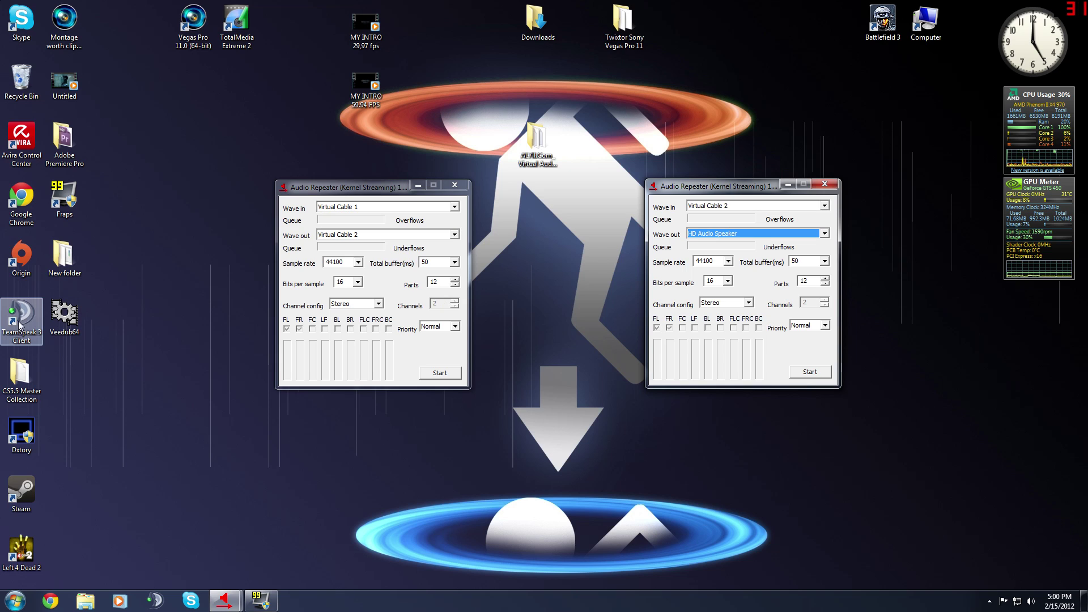
{"action": "double_click", "coordinate": [23, 436]}
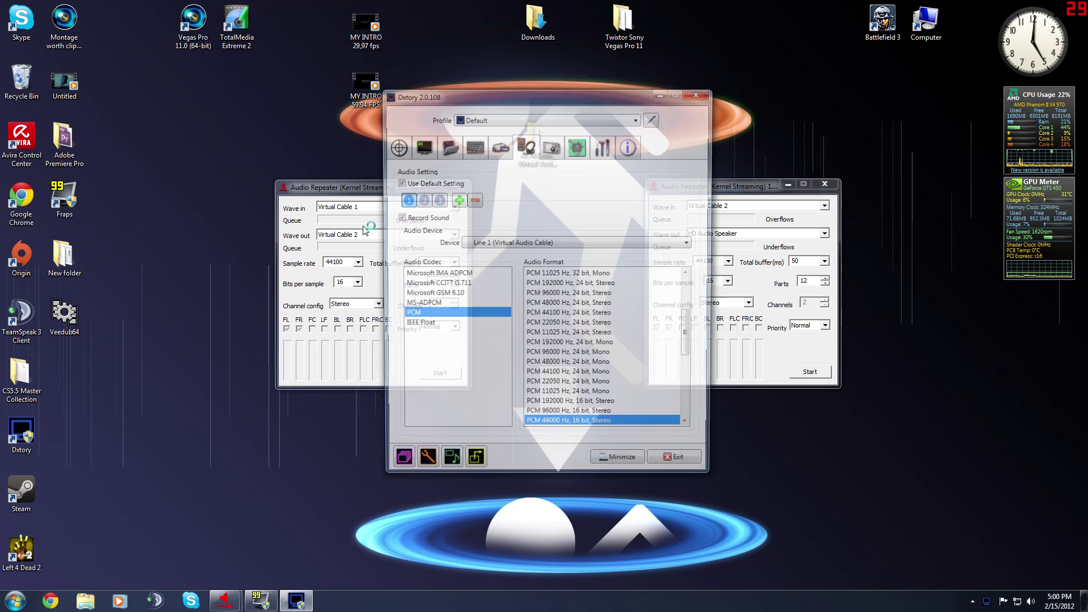
Step: Position the Dxtory Audio Setting window between the two Audio Repeater windows pushed to either side
{"action": "left_click_drag", "start_coordinate": [497, 99], "coordinate": [508, 138]}
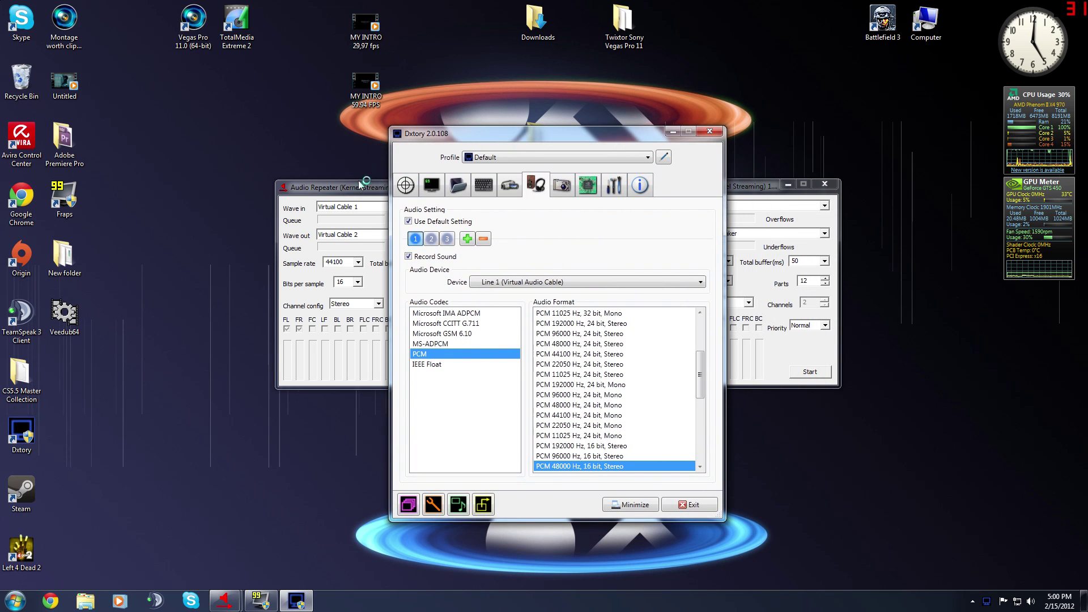
{"action": "left_click_drag", "start_coordinate": [356, 191], "coordinate": [247, 194]}
{"action": "left_click_drag", "start_coordinate": [771, 187], "coordinate": [878, 193]}
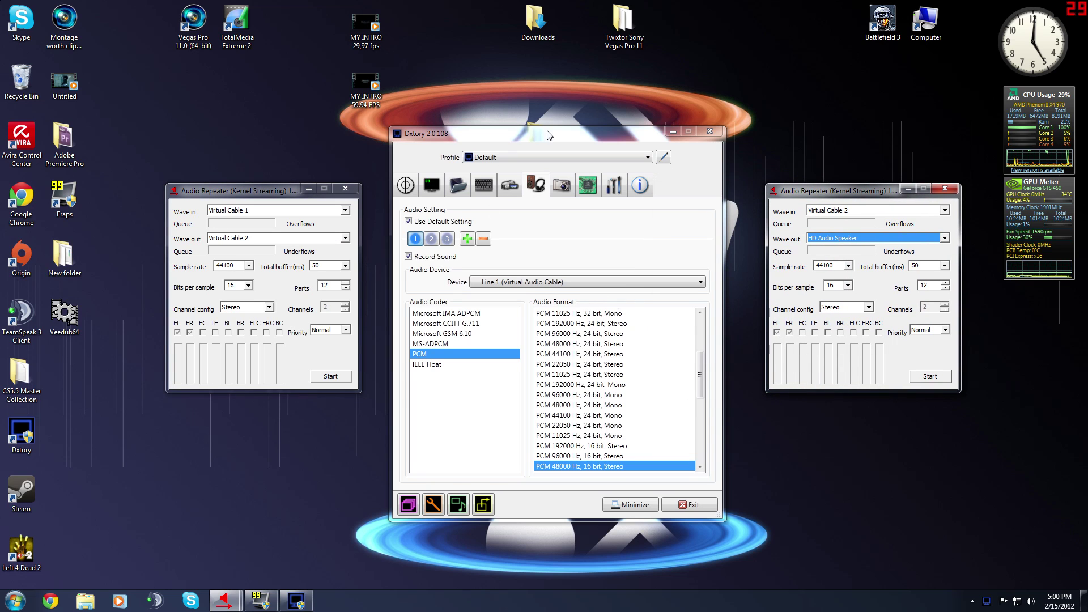
{"action": "left_click_drag", "start_coordinate": [548, 134], "coordinate": [549, 110]}
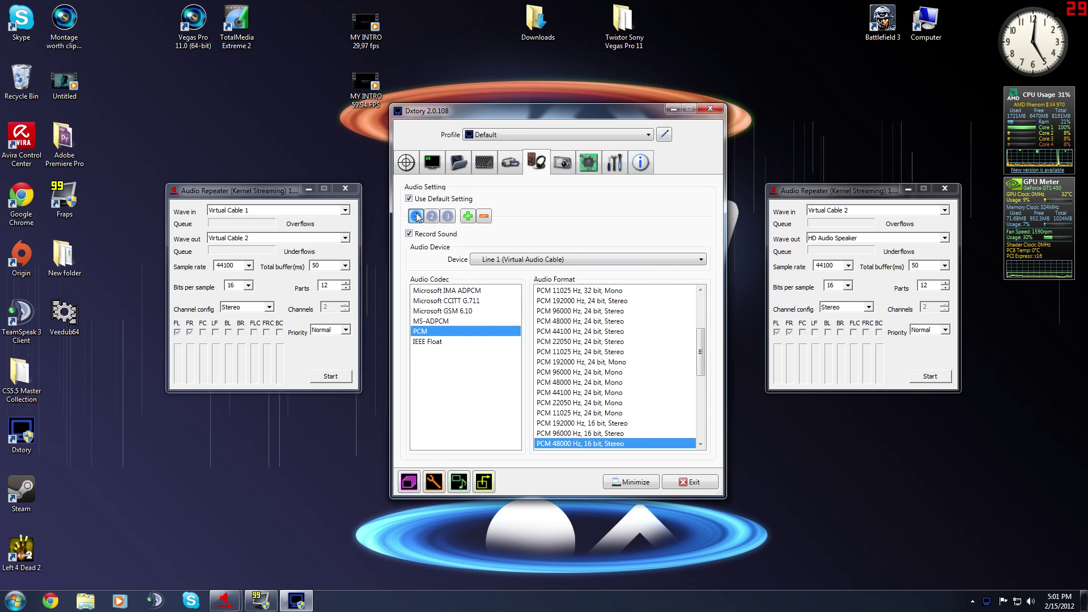
{"action": "left_click", "coordinate": [432, 217]}
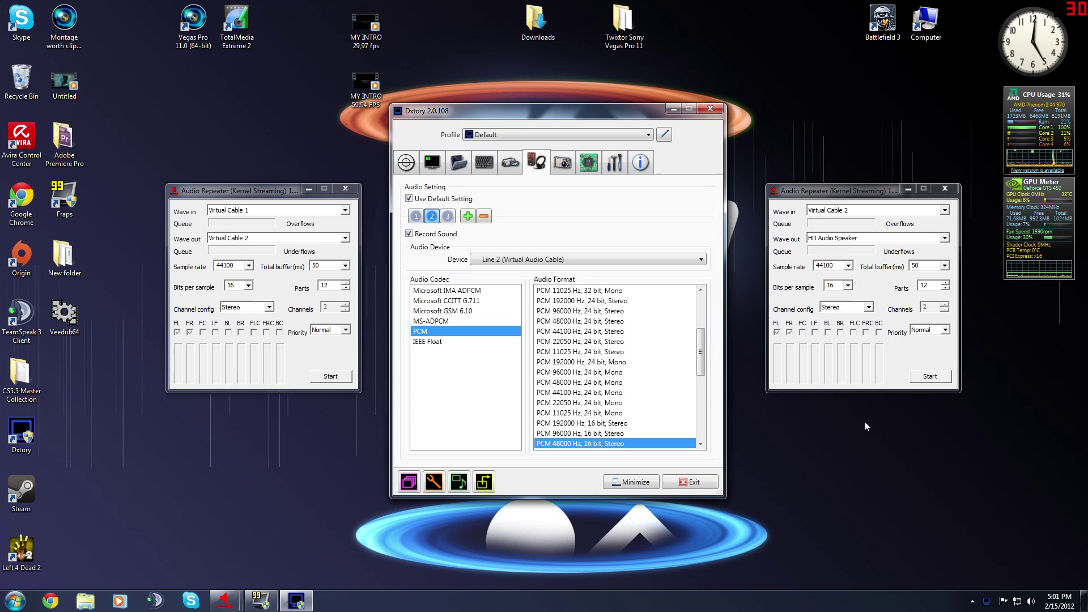
{"action": "left_click", "coordinate": [448, 216]}
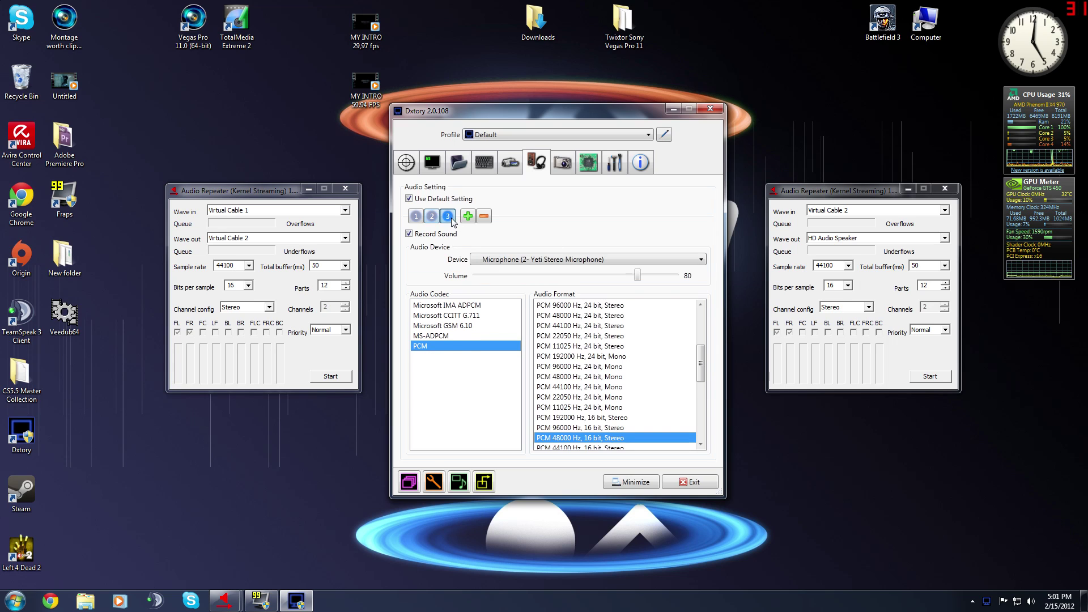
{"action": "left_click", "coordinate": [415, 217]}
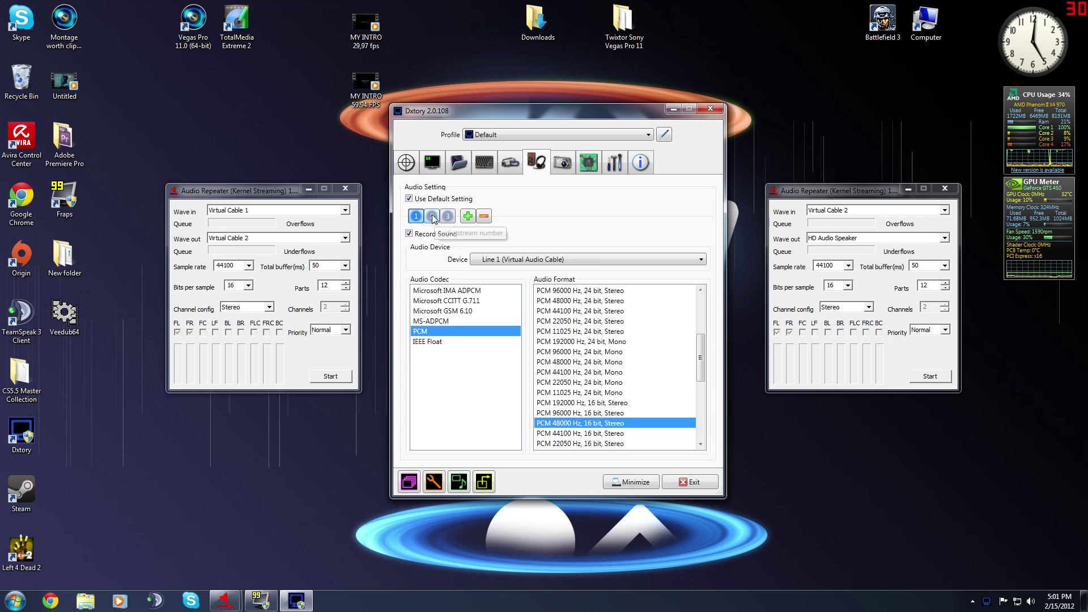
{"action": "left_click", "coordinate": [433, 217]}
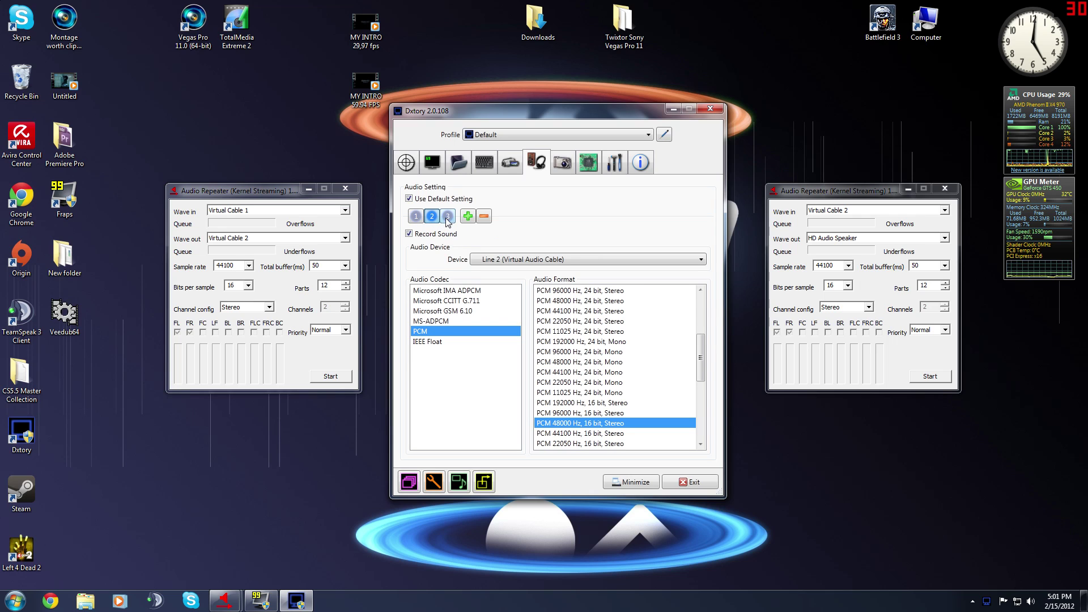
{"action": "left_click", "coordinate": [447, 217]}
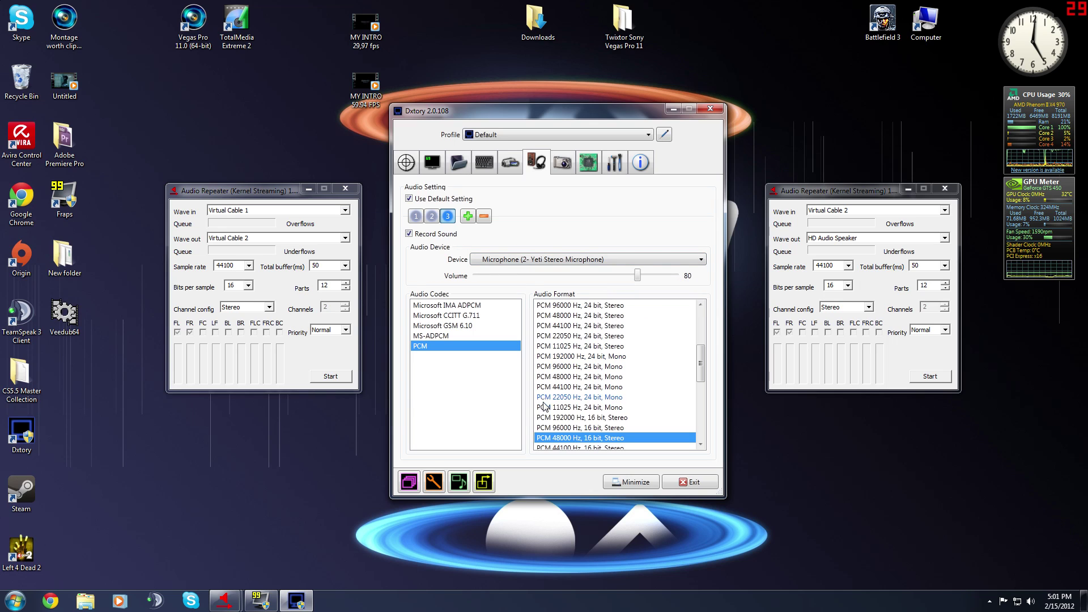
{"action": "left_click", "coordinate": [416, 215]}
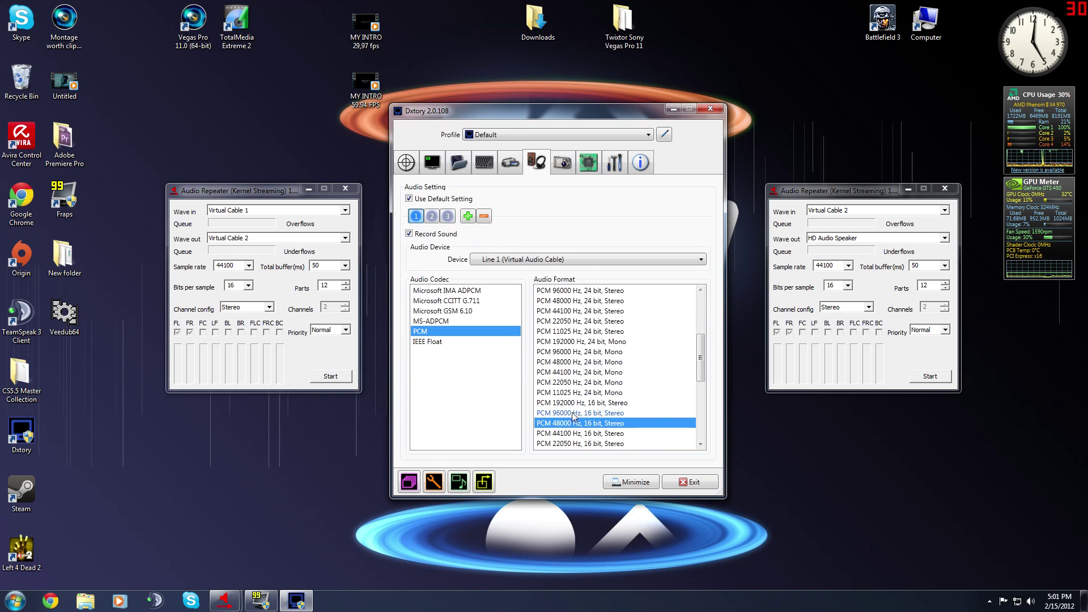
{"action": "left_click", "coordinate": [432, 216]}
{"action": "left_click_drag", "start_coordinate": [593, 118], "coordinate": [599, 125]}
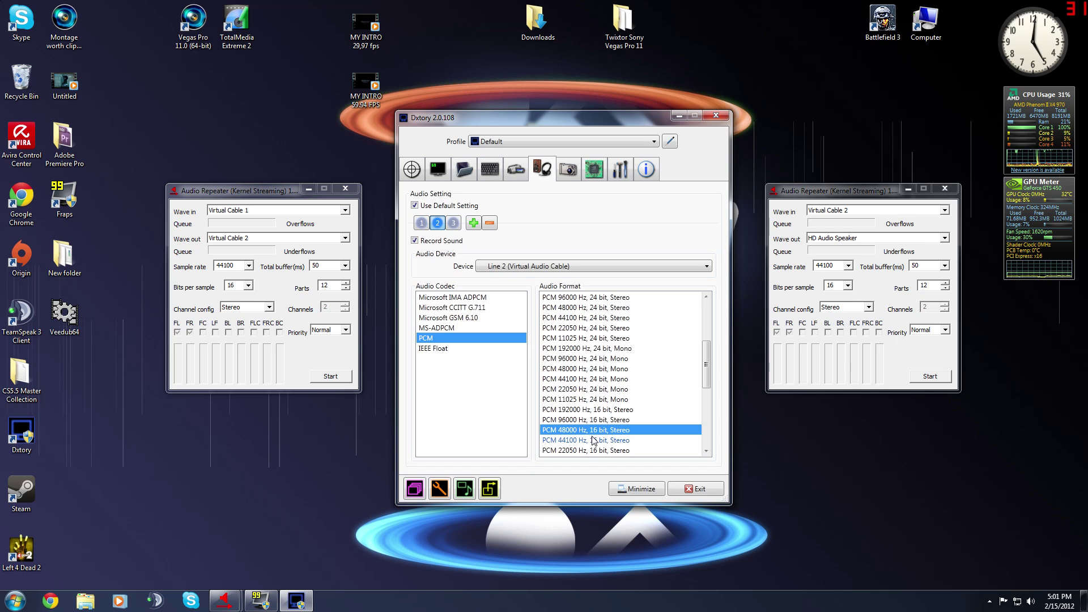
{"action": "left_click", "coordinate": [420, 223]}
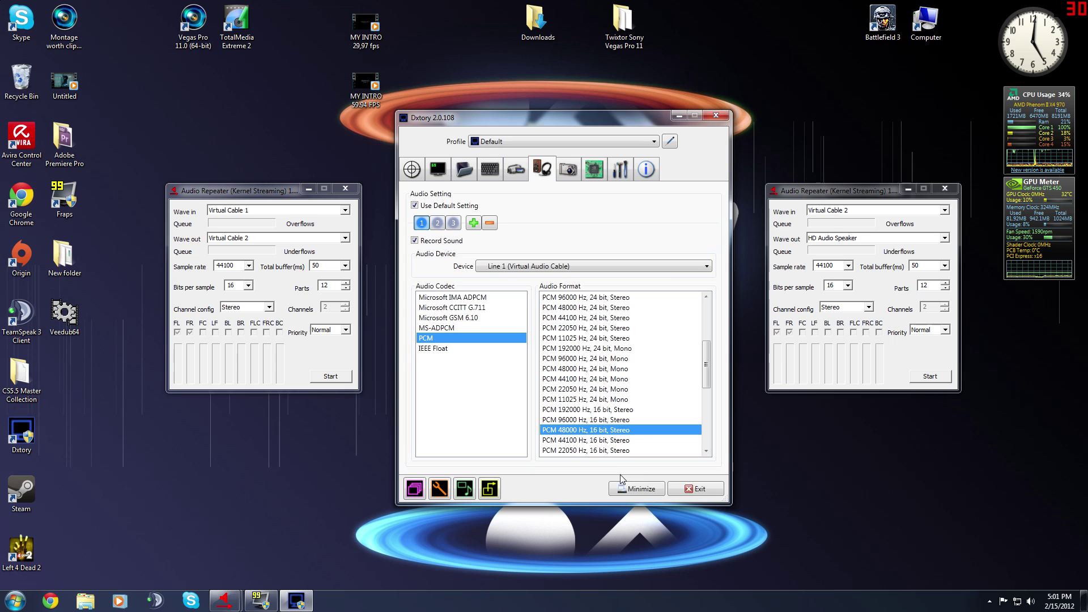
Step: Close Dxtory, place the repeaters side by side, and start both Virtual Cable 1 and 2 repeaters
{"action": "left_click", "coordinate": [714, 116]}
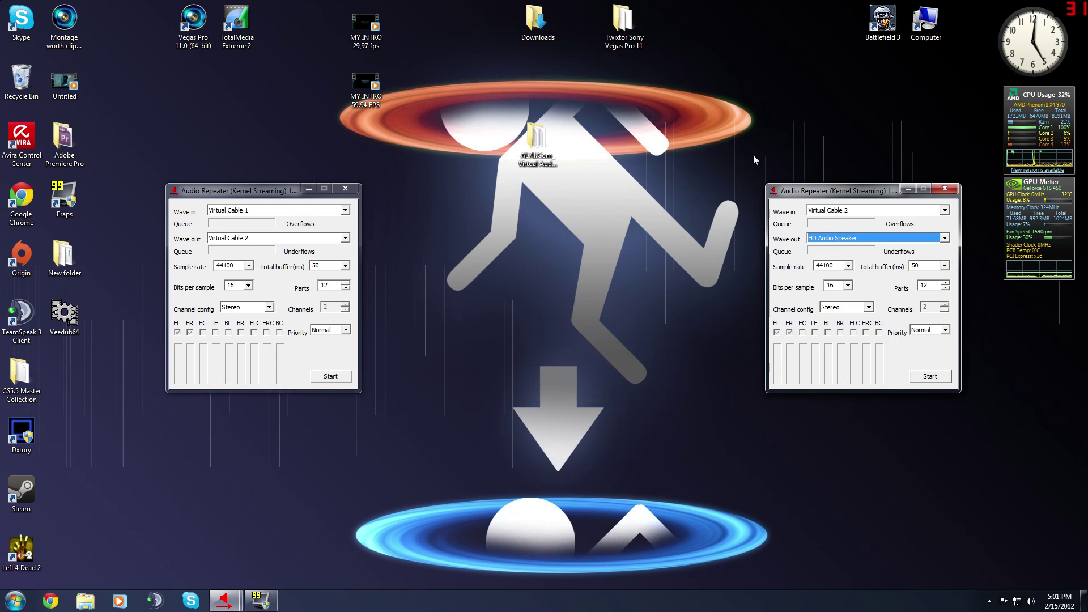
{"action": "left_click_drag", "start_coordinate": [839, 194], "coordinate": [705, 186]}
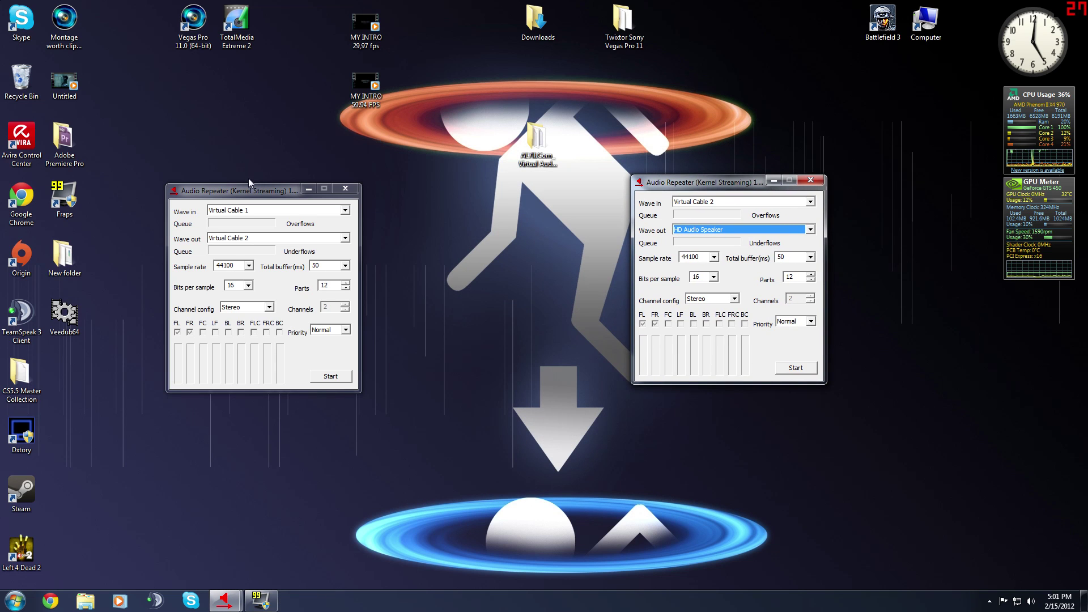
{"action": "left_click_drag", "start_coordinate": [253, 189], "coordinate": [375, 182]}
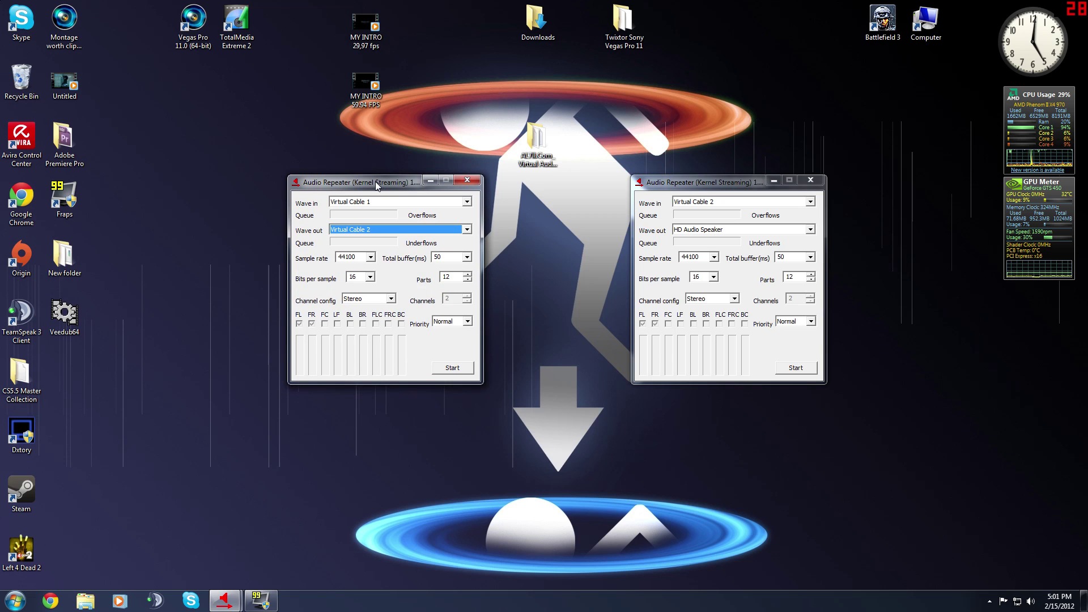
{"action": "left_click_drag", "start_coordinate": [680, 185], "coordinate": [646, 186]}
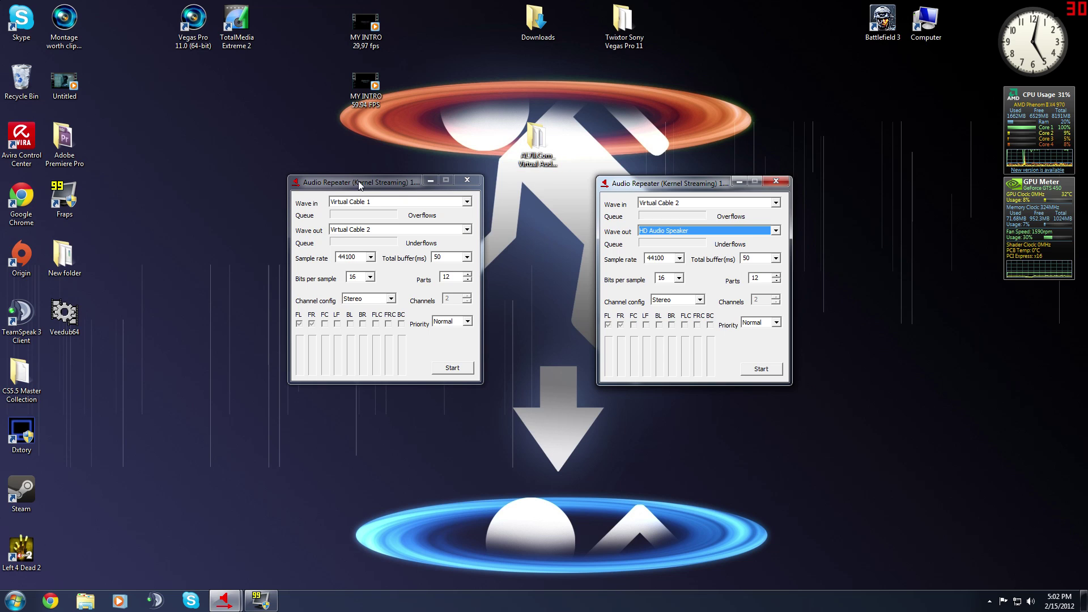
{"action": "left_click_drag", "start_coordinate": [359, 185], "coordinate": [367, 186]}
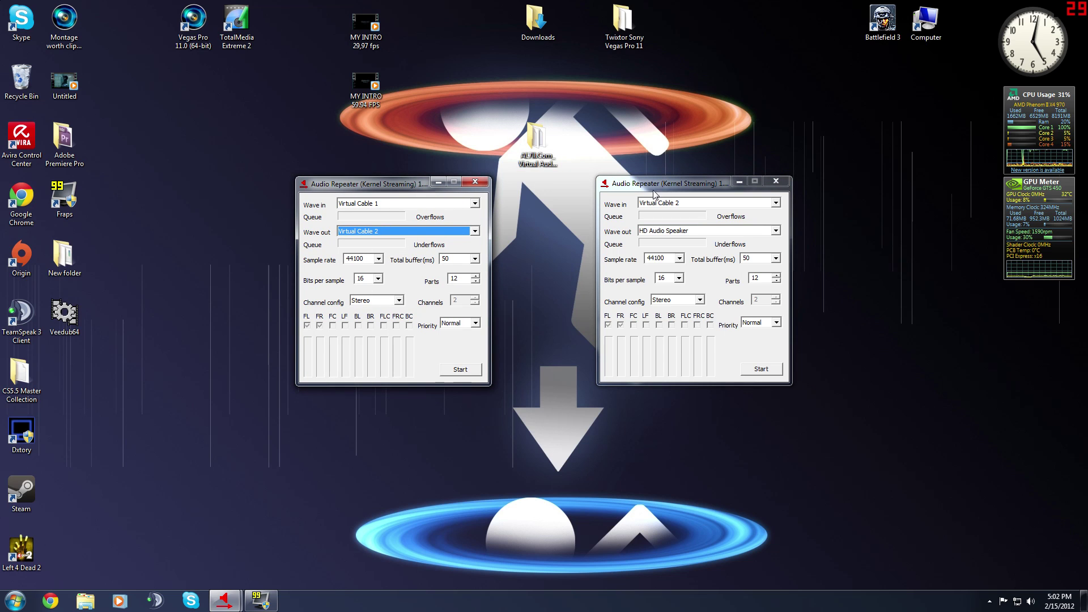
{"action": "left_click", "coordinate": [460, 370]}
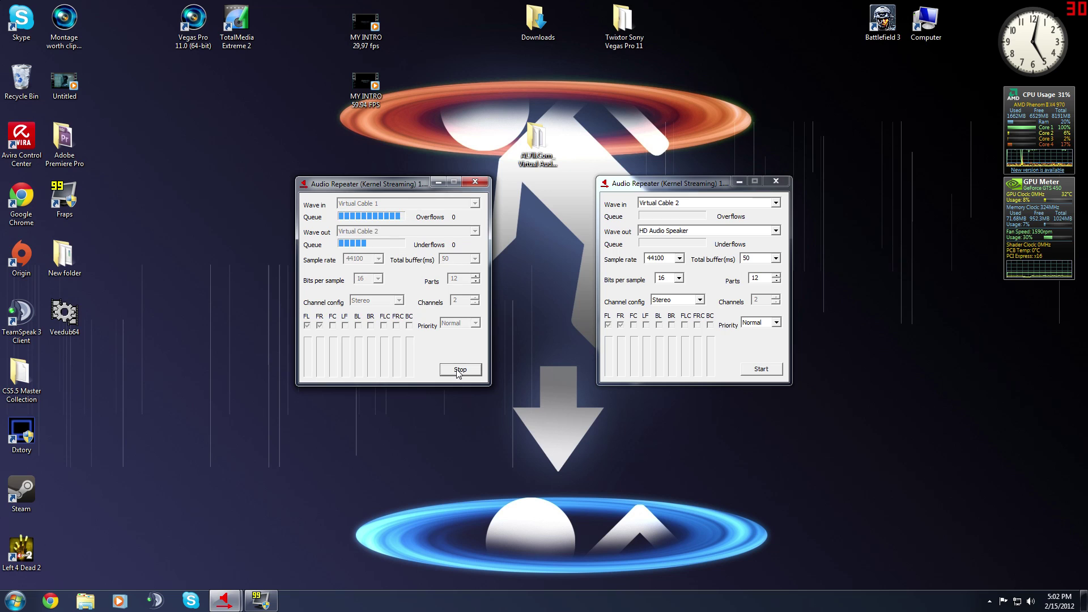
{"action": "left_click", "coordinate": [763, 369]}
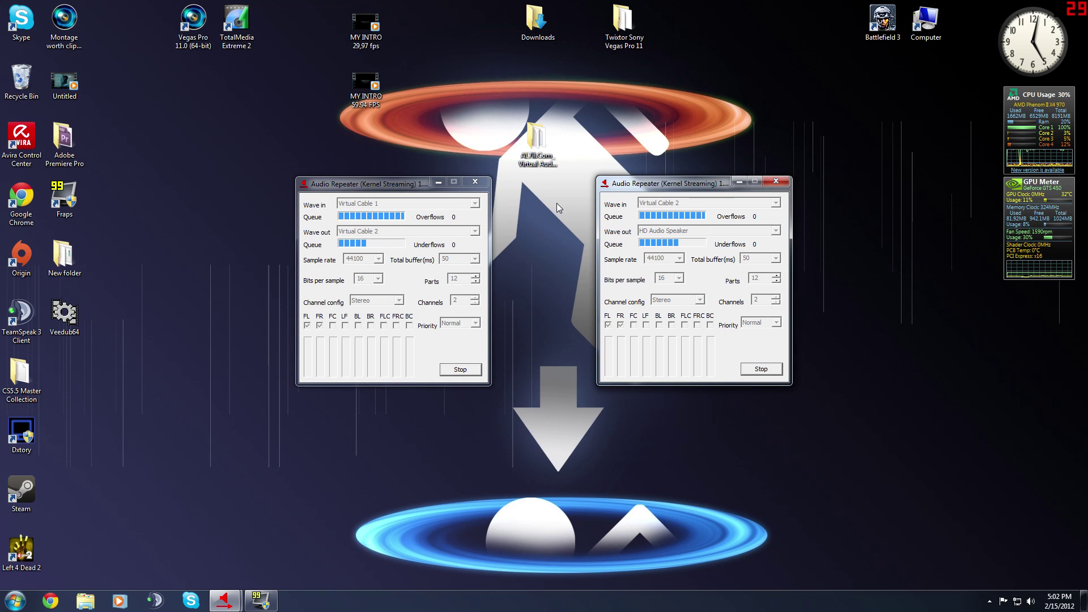
Step: Minimize both running repeaters and restore them from their red notification-area tray icons
{"action": "left_click_drag", "start_coordinate": [414, 185], "coordinate": [427, 185]}
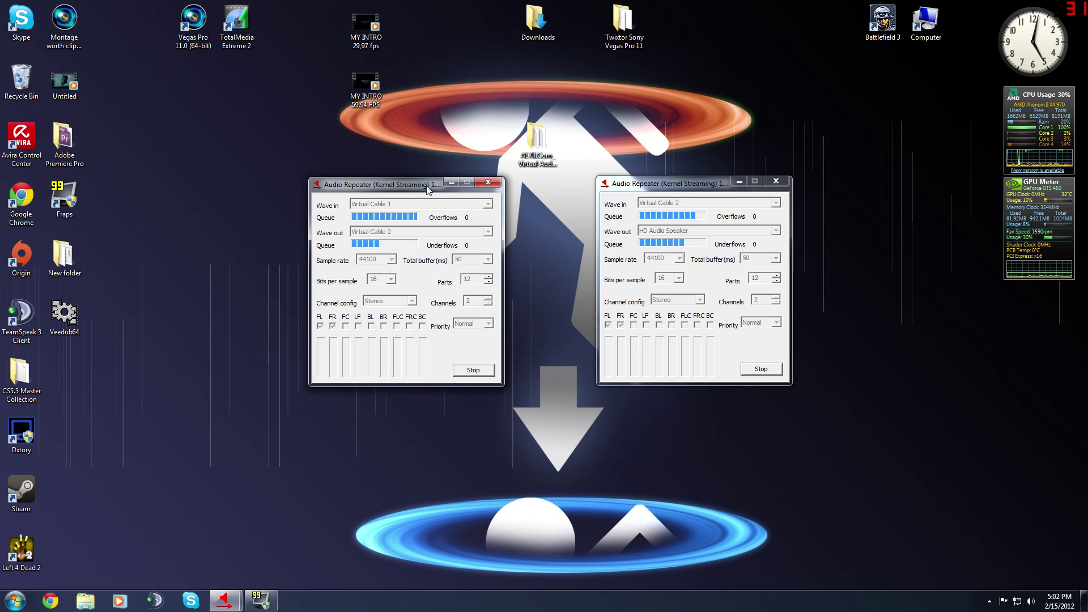
{"action": "left_click", "coordinate": [452, 182]}
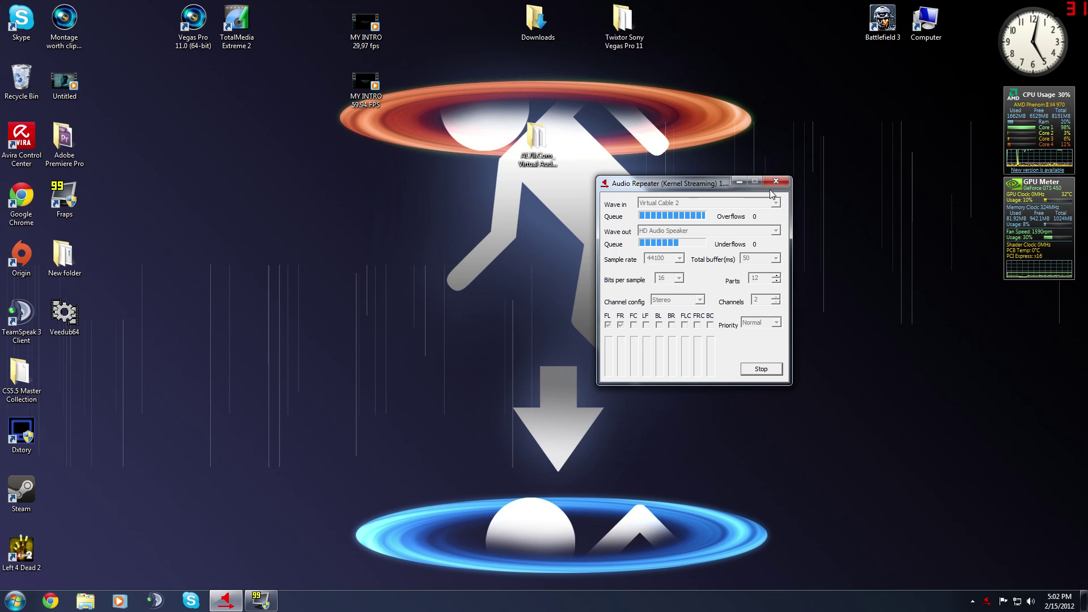
{"action": "left_click", "coordinate": [740, 182]}
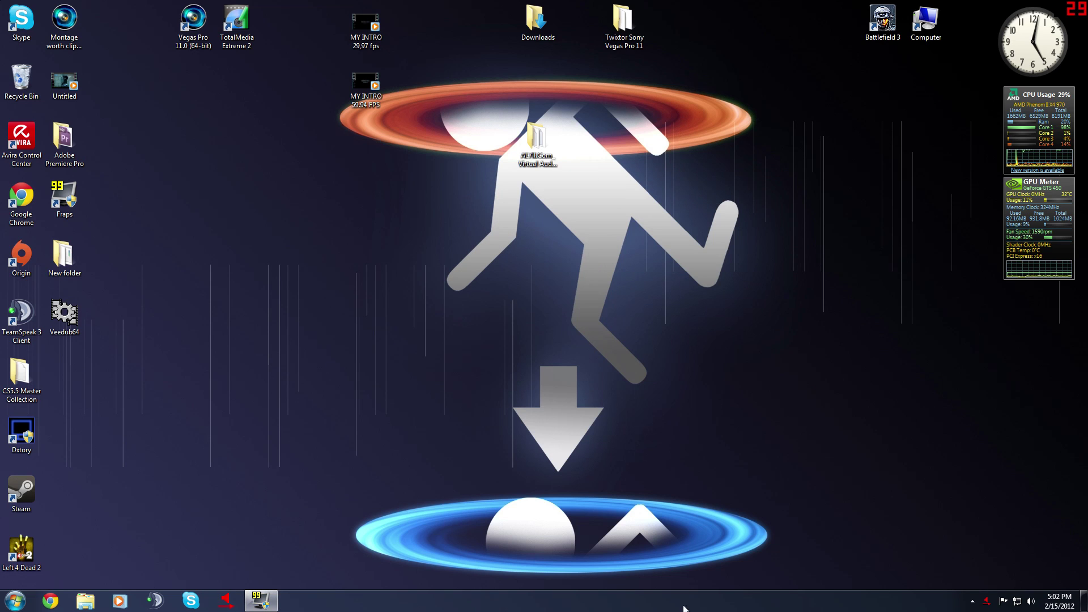
{"action": "left_click", "coordinate": [974, 602]}
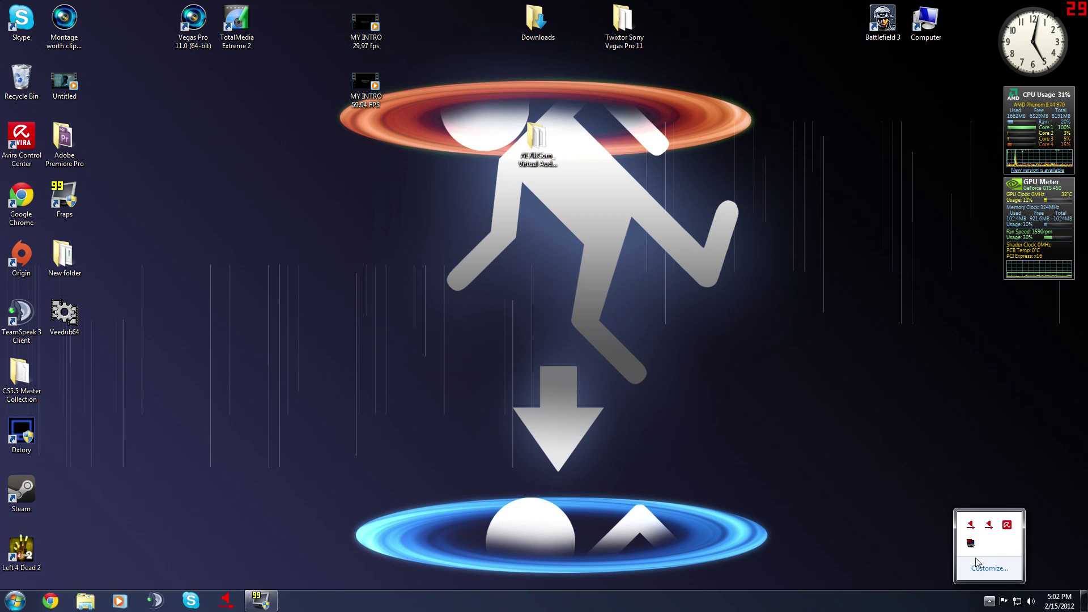
{"action": "left_click", "coordinate": [990, 604]}
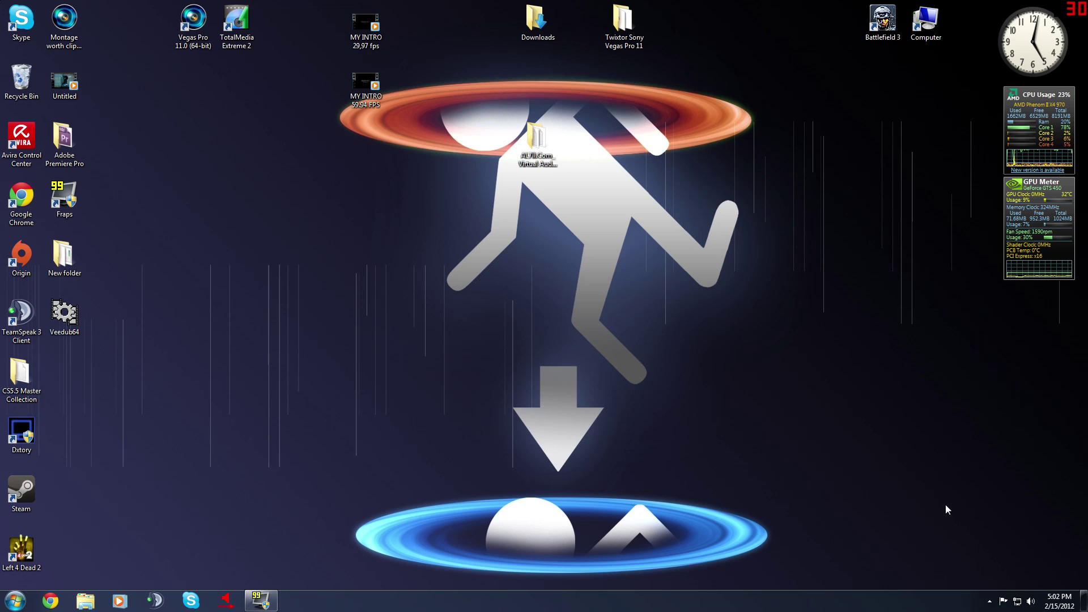
{"action": "left_click", "coordinate": [989, 602]}
{"action": "left_click", "coordinate": [987, 526]}
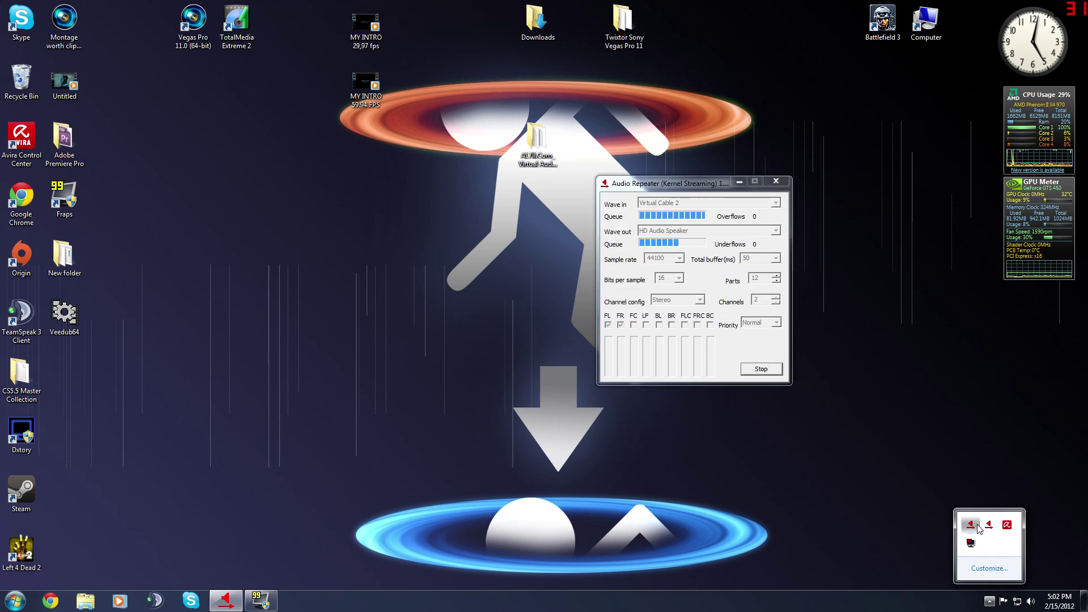
{"action": "left_click", "coordinate": [971, 525]}
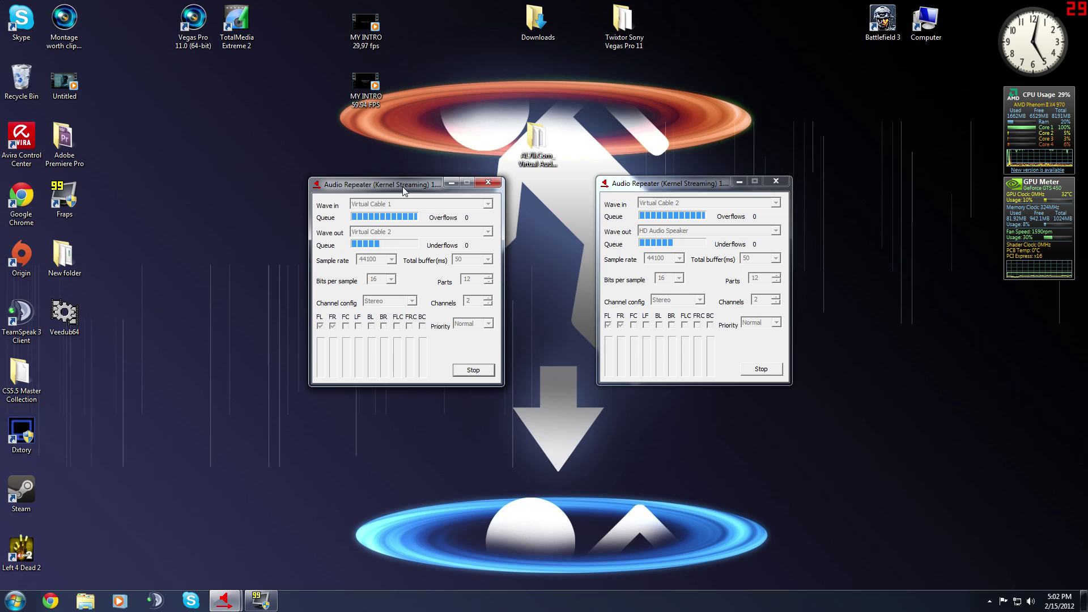
Step: Nudge the Virtual Cable 1 and Virtual Cable 2 repeater windows into a side-by-side line-up
{"action": "left_click_drag", "start_coordinate": [402, 186], "coordinate": [406, 186]}
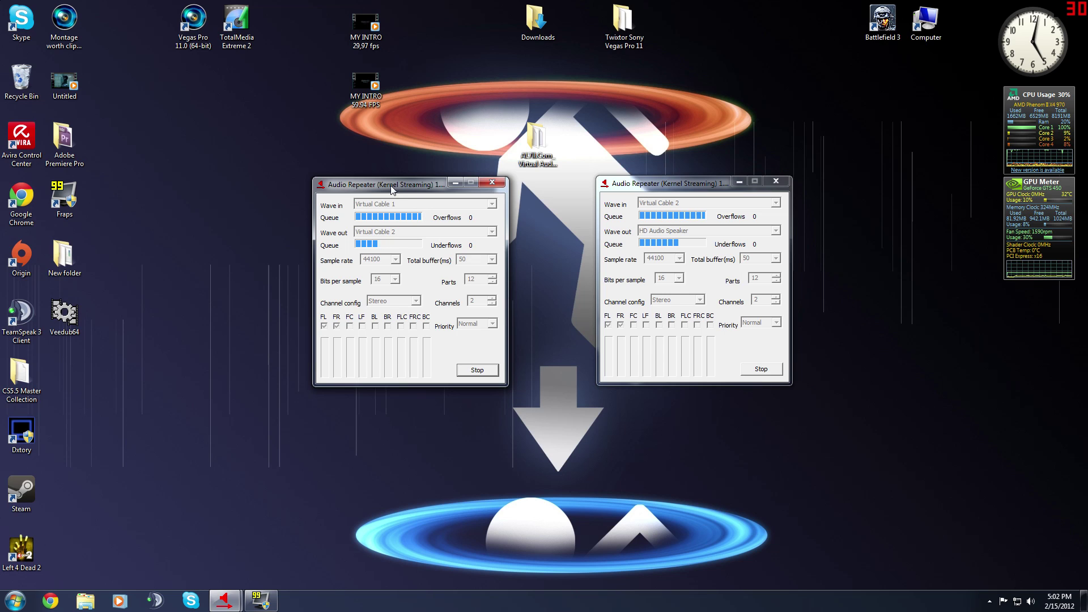
{"action": "left_click_drag", "start_coordinate": [390, 186], "coordinate": [392, 184]}
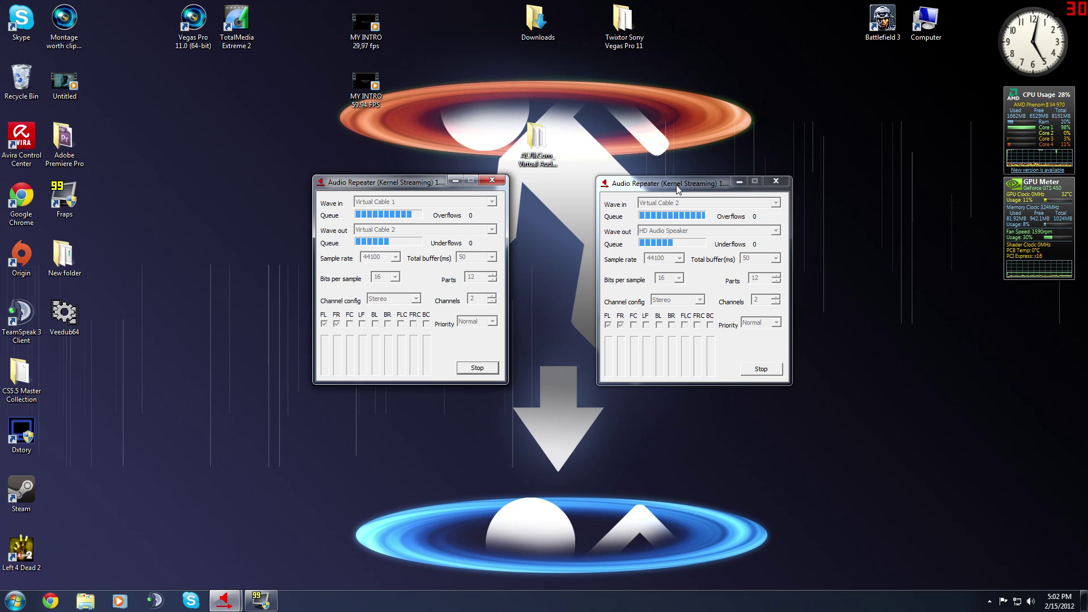
{"action": "left_click_drag", "start_coordinate": [675, 185], "coordinate": [640, 184]}
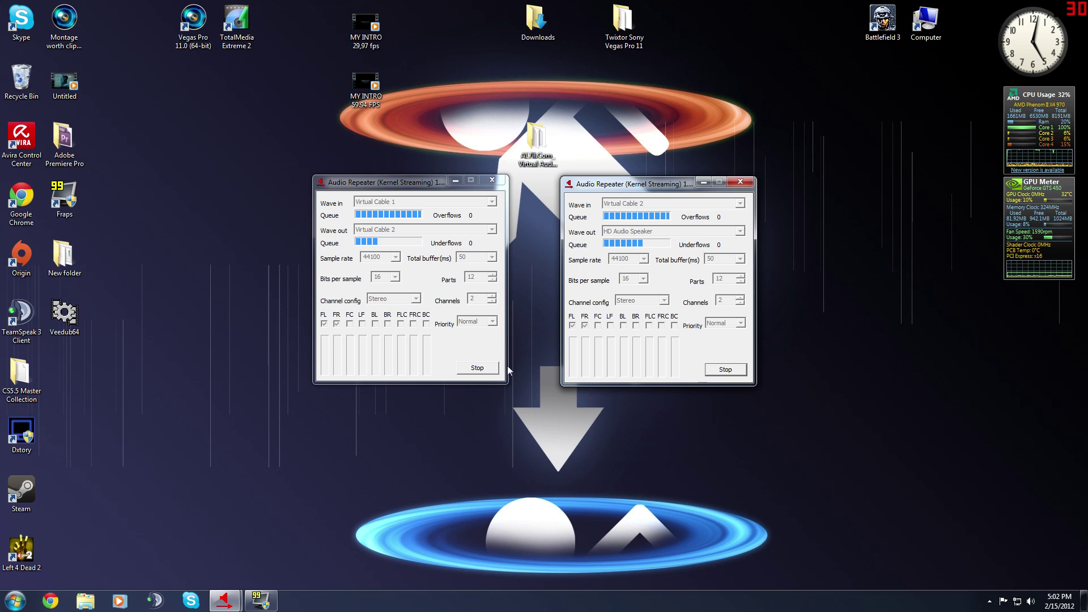
Step: Stop both repeaters, lower Parts to 5 in each, and start them again
{"action": "left_click", "coordinate": [487, 371]}
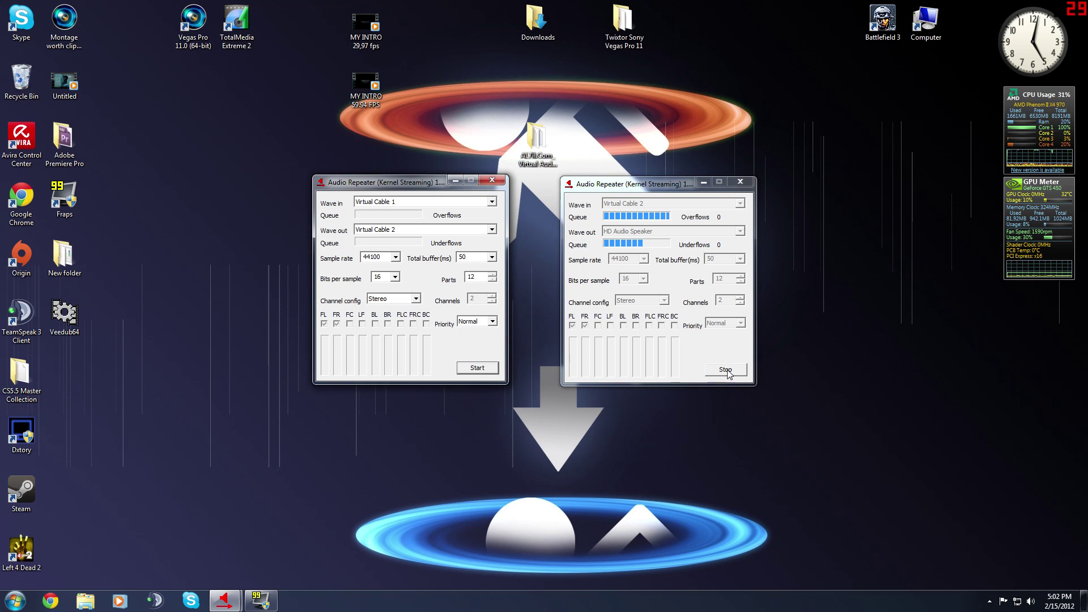
{"action": "left_click", "coordinate": [726, 371]}
{"action": "left_click", "coordinate": [484, 367]}
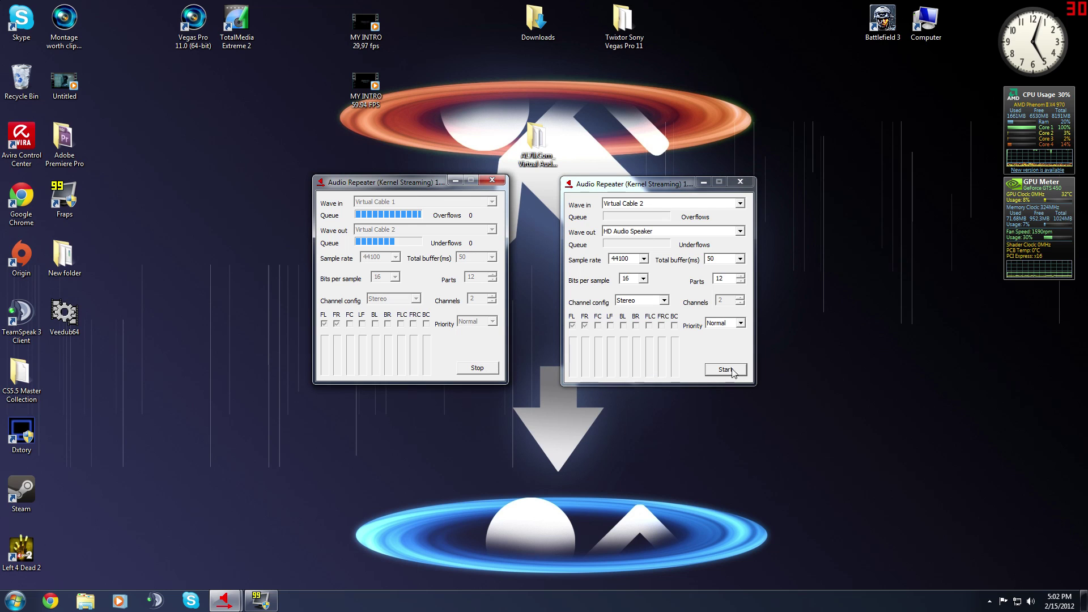
{"action": "left_click", "coordinate": [734, 374]}
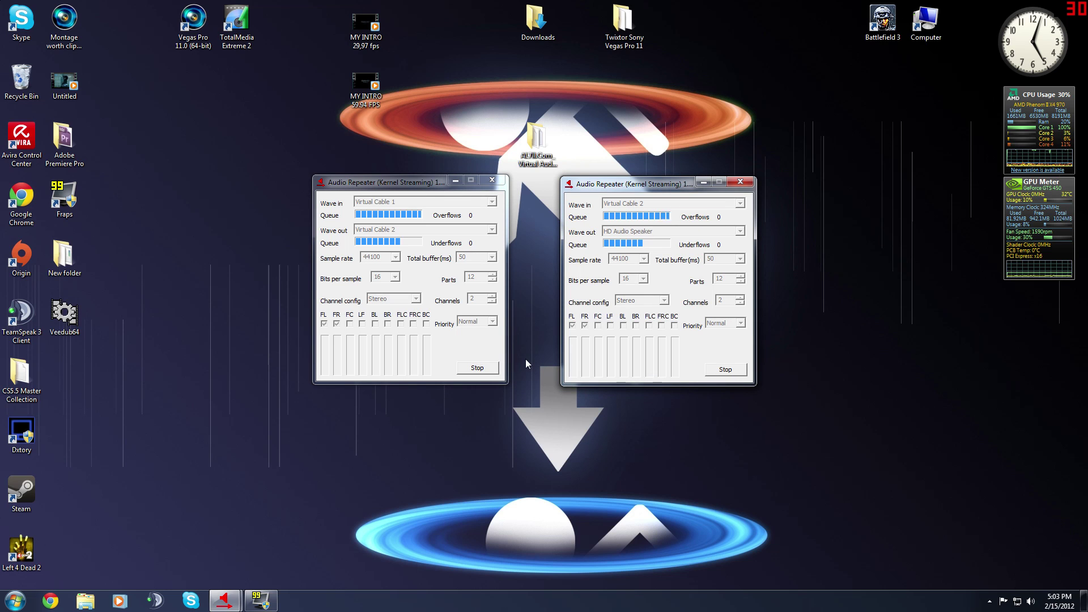
{"action": "left_click", "coordinate": [485, 367]}
{"action": "left_click", "coordinate": [725, 372]}
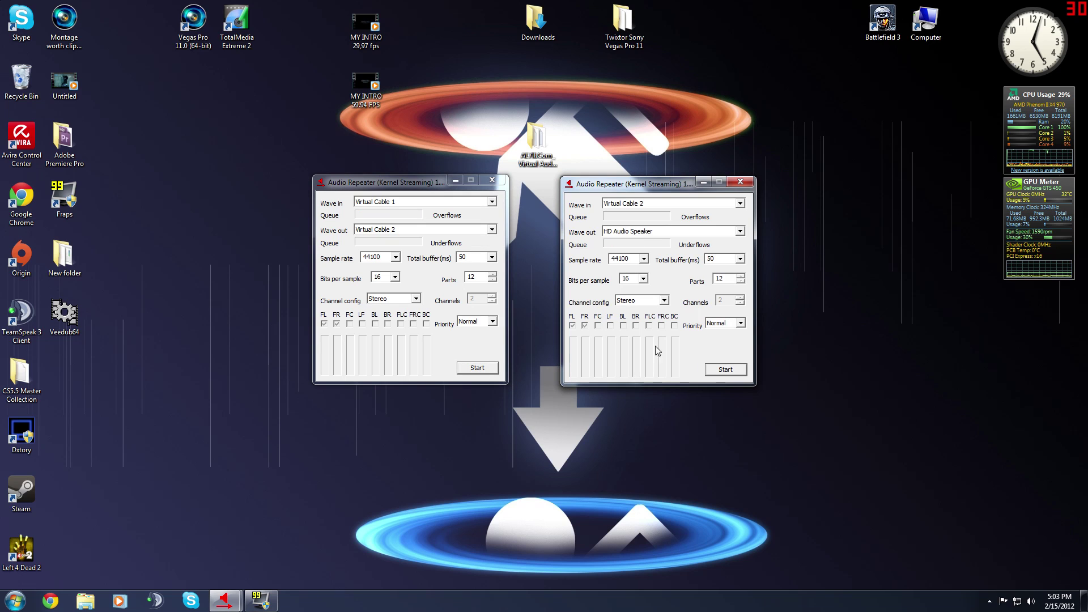
{"action": "double_click", "coordinate": [493, 280]}
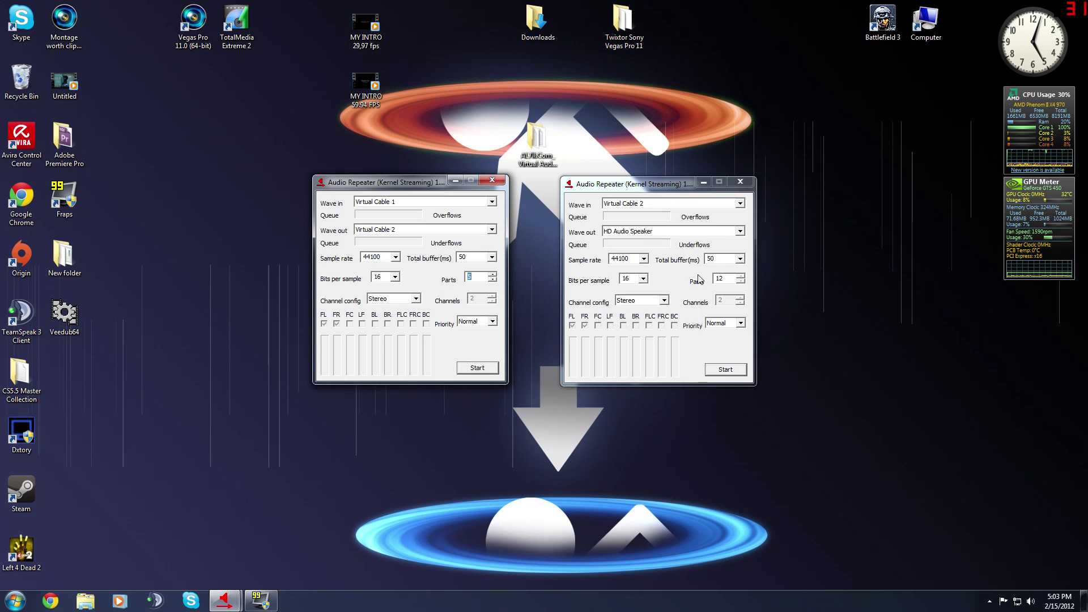
{"action": "left_click", "coordinate": [742, 281]}
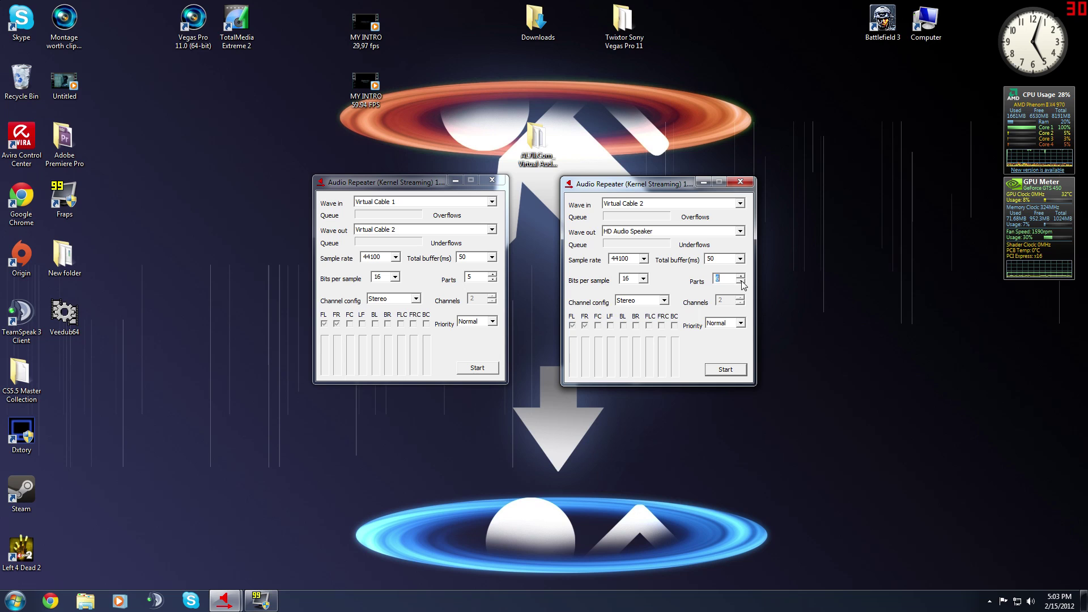
{"action": "left_click", "coordinate": [473, 368]}
{"action": "left_click", "coordinate": [726, 369]}
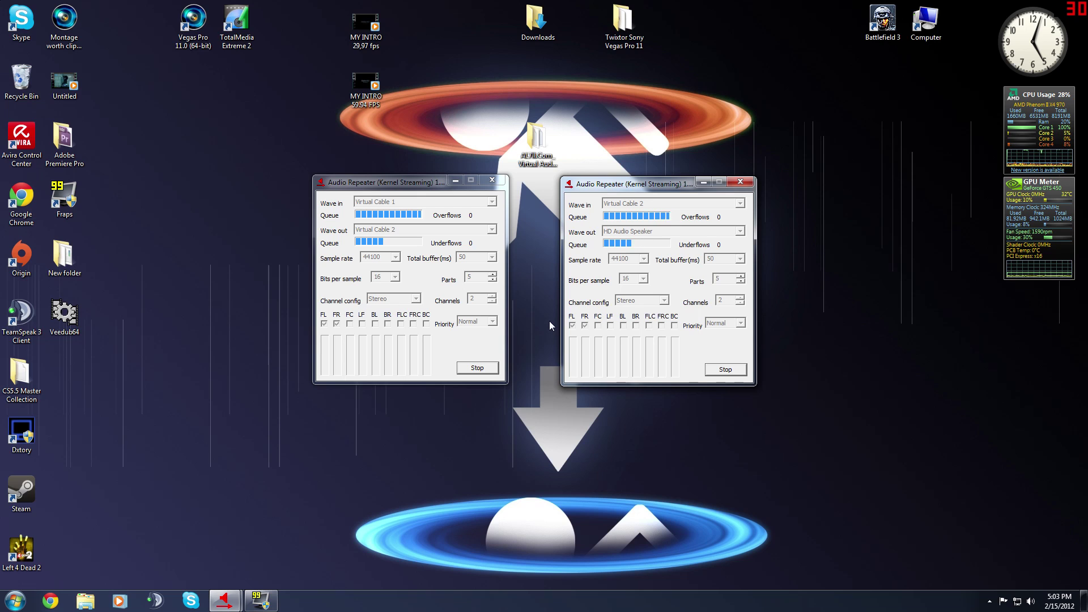
Step: Set both repeaters' Total buffer to 100 and restart them
{"action": "left_click", "coordinate": [477, 368]}
{"action": "left_click", "coordinate": [717, 370]}
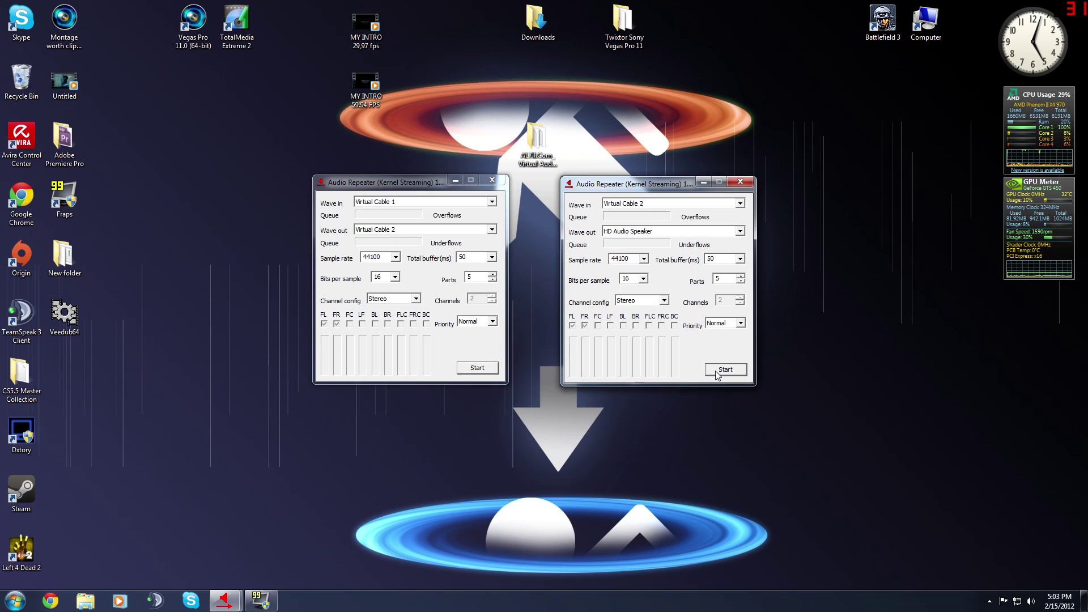
{"action": "left_click", "coordinate": [493, 258]}
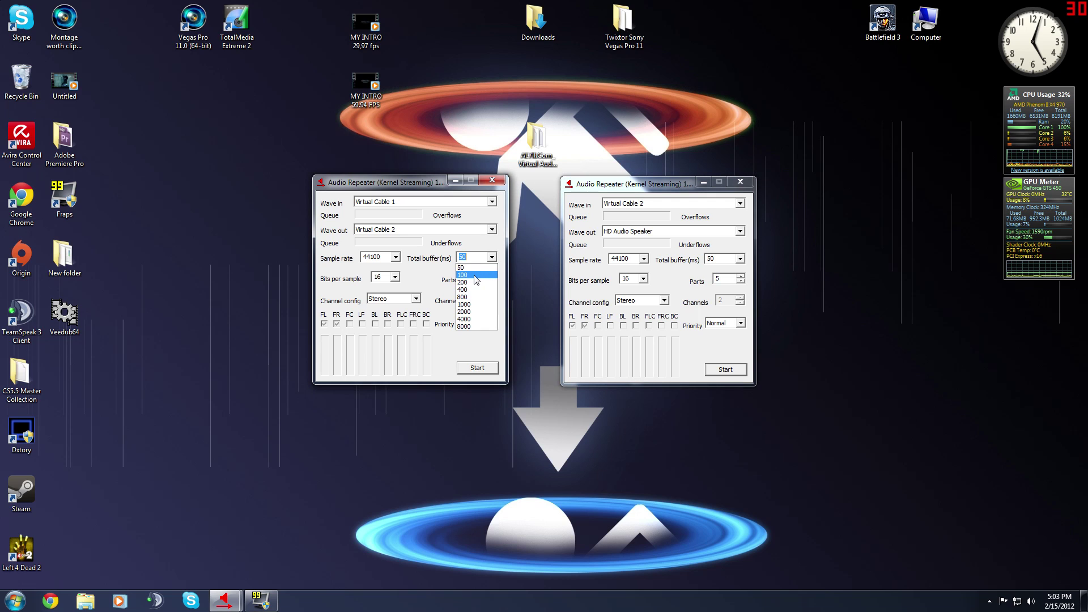
{"action": "left_click", "coordinate": [475, 275]}
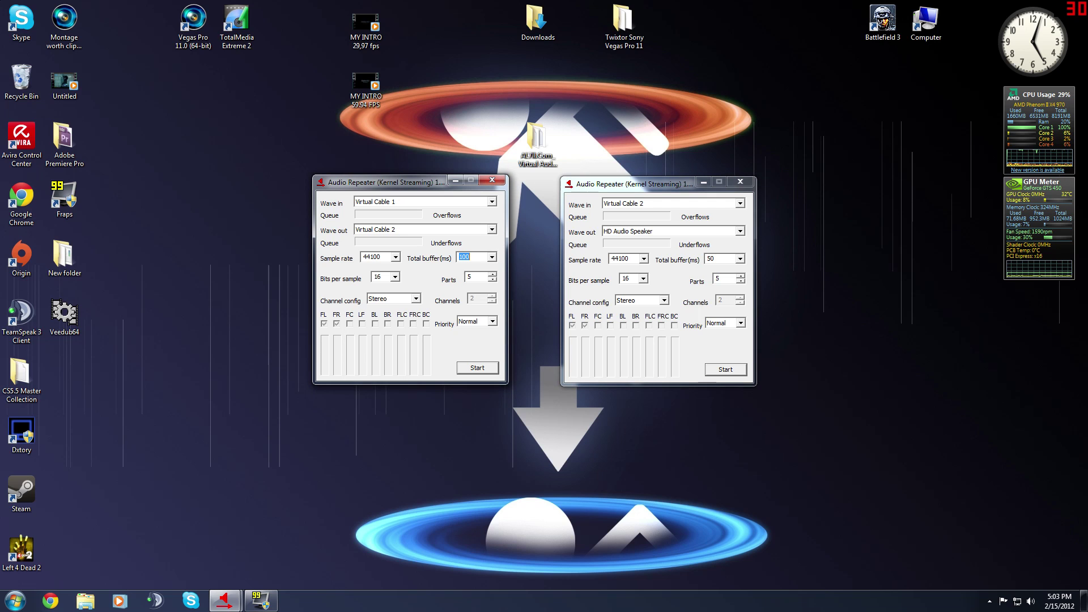
{"action": "left_click", "coordinate": [741, 265]}
{"action": "left_click", "coordinate": [741, 258]}
{"action": "left_click", "coordinate": [723, 276]}
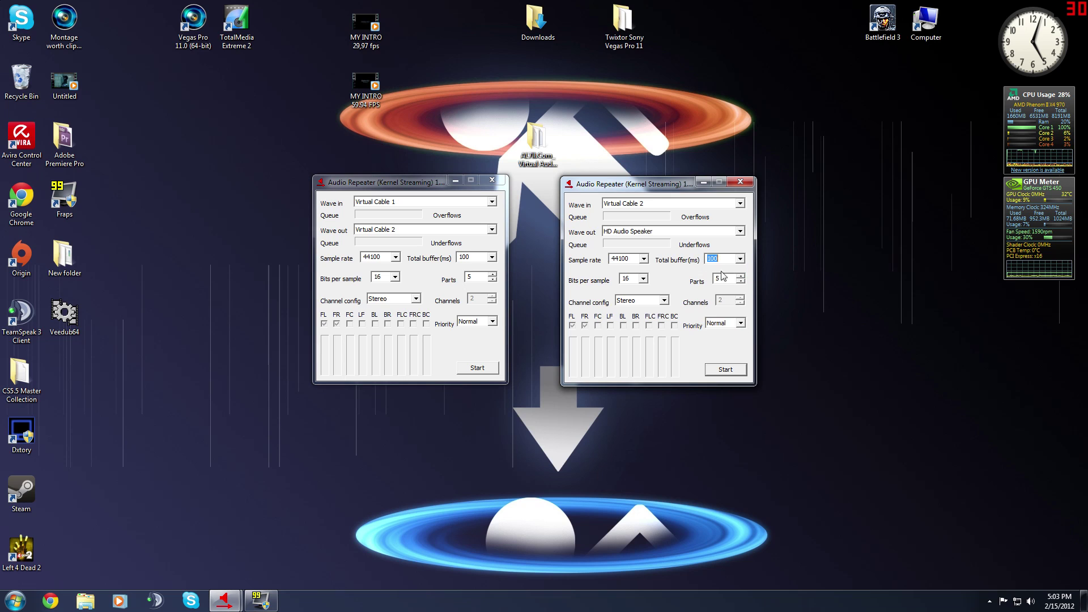
{"action": "left_click", "coordinate": [477, 368]}
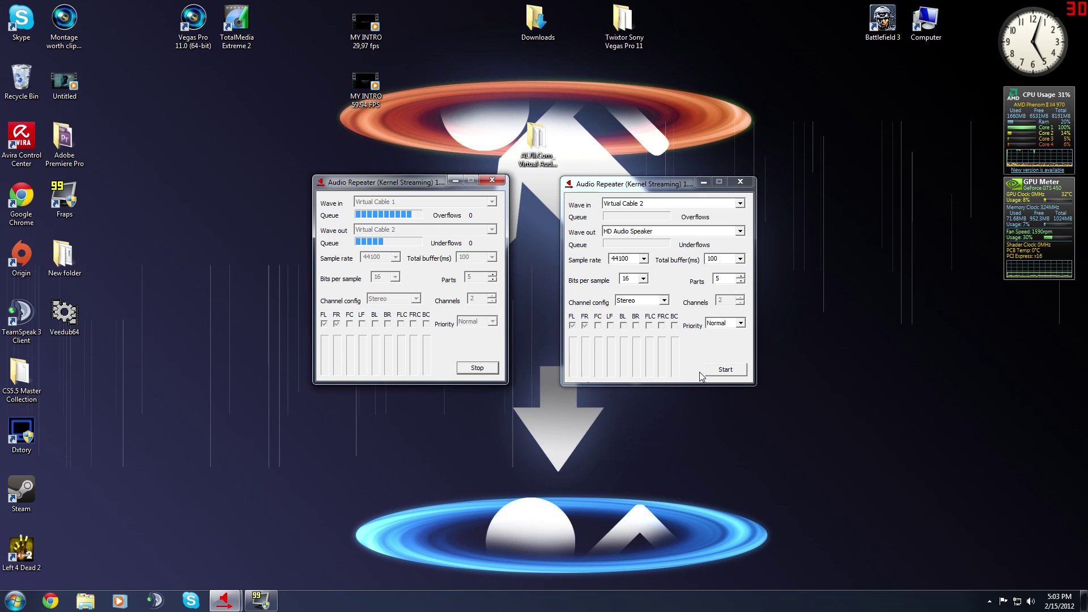
{"action": "left_click", "coordinate": [726, 369]}
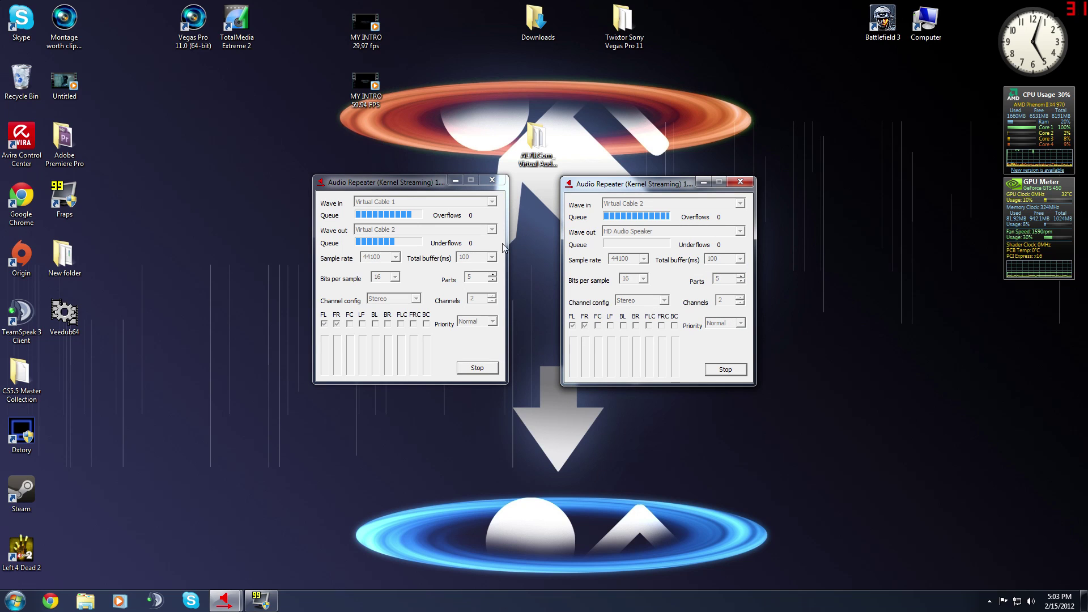
Step: Return both repeaters' Total buffer to 50 and restart them
{"action": "left_click", "coordinate": [485, 369]}
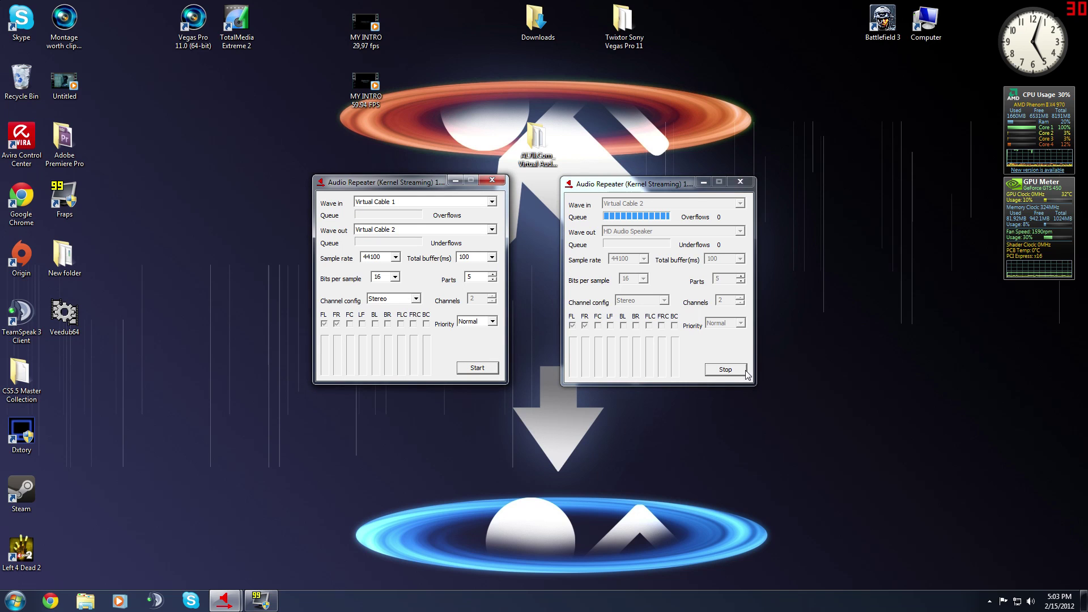
{"action": "left_click", "coordinate": [731, 371]}
{"action": "left_click", "coordinate": [492, 258]}
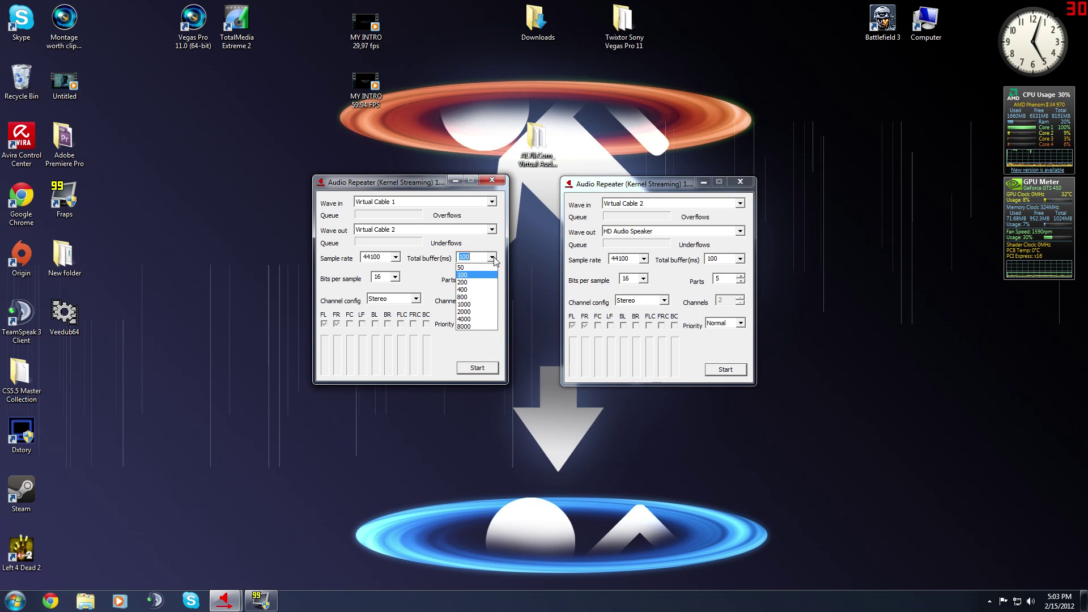
{"action": "left_click", "coordinate": [462, 267]}
{"action": "left_click", "coordinate": [736, 269]}
{"action": "left_click", "coordinate": [740, 259]}
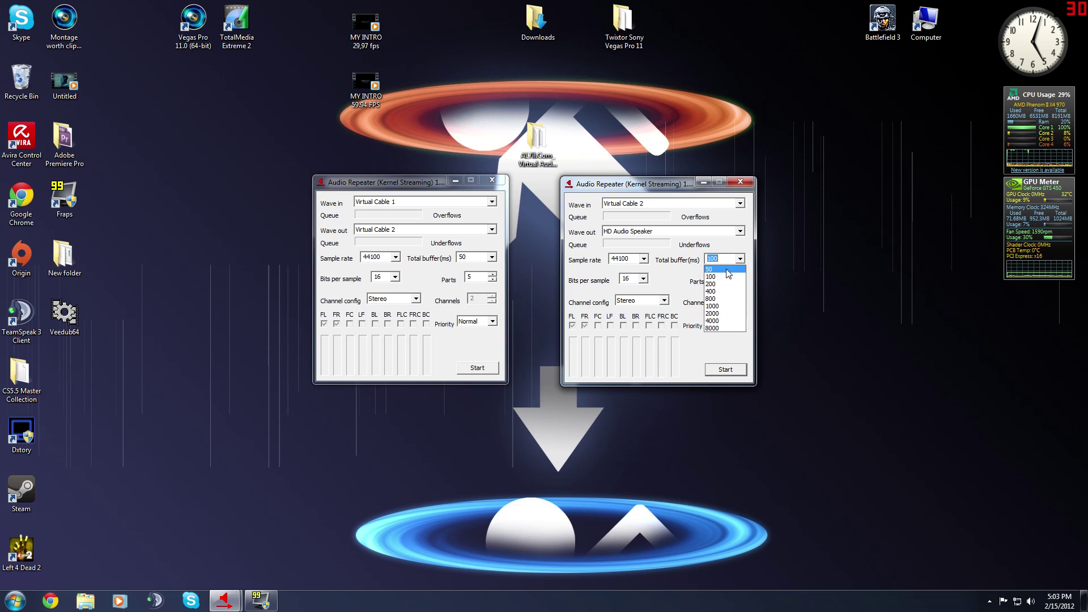
{"action": "left_click", "coordinate": [717, 268]}
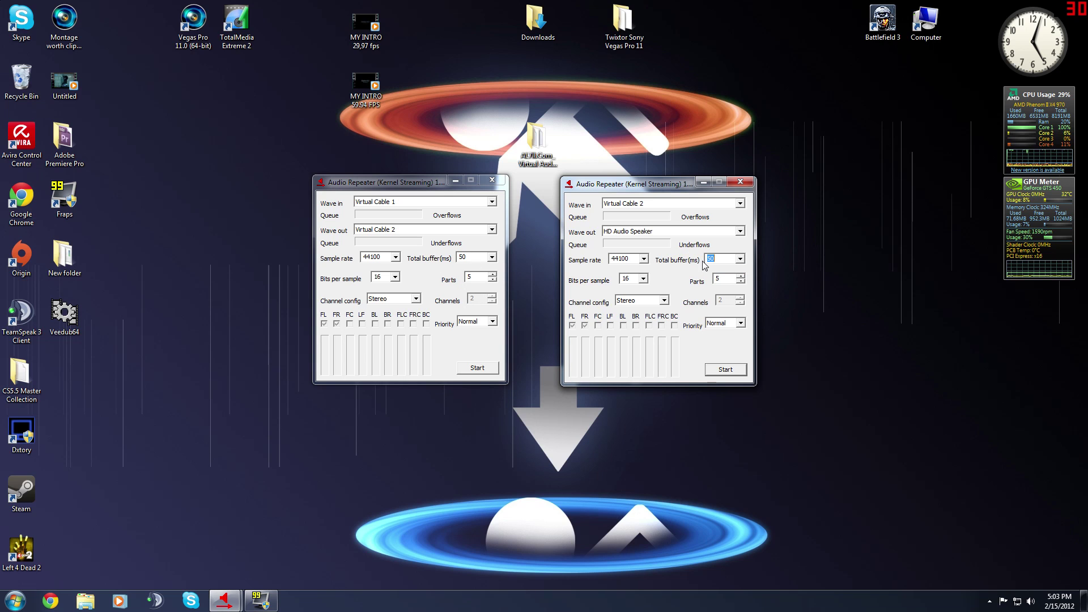
{"action": "left_click", "coordinate": [487, 368]}
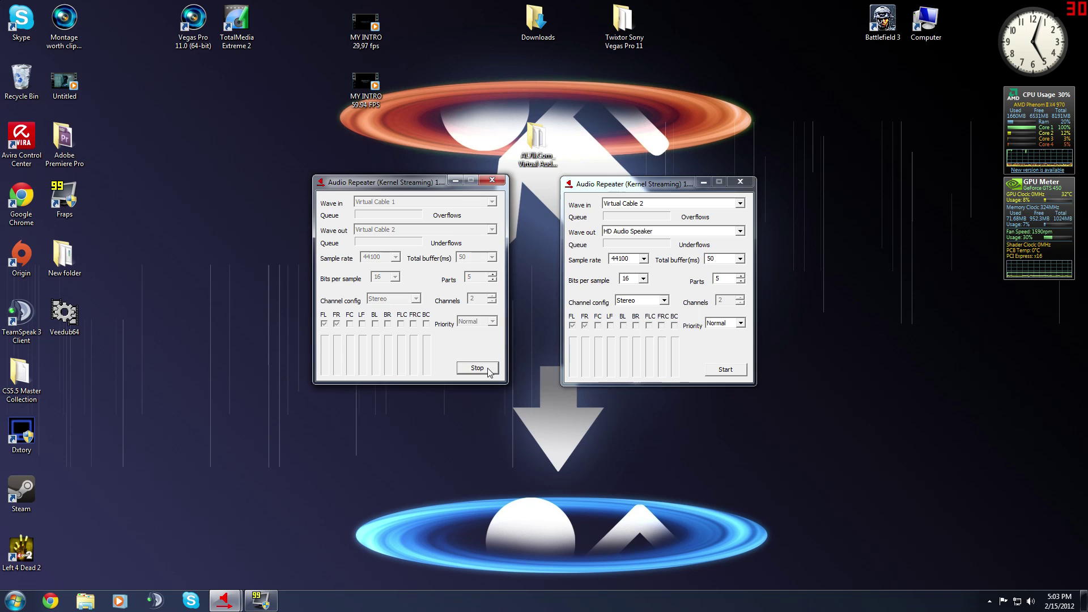
{"action": "left_click", "coordinate": [725, 370]}
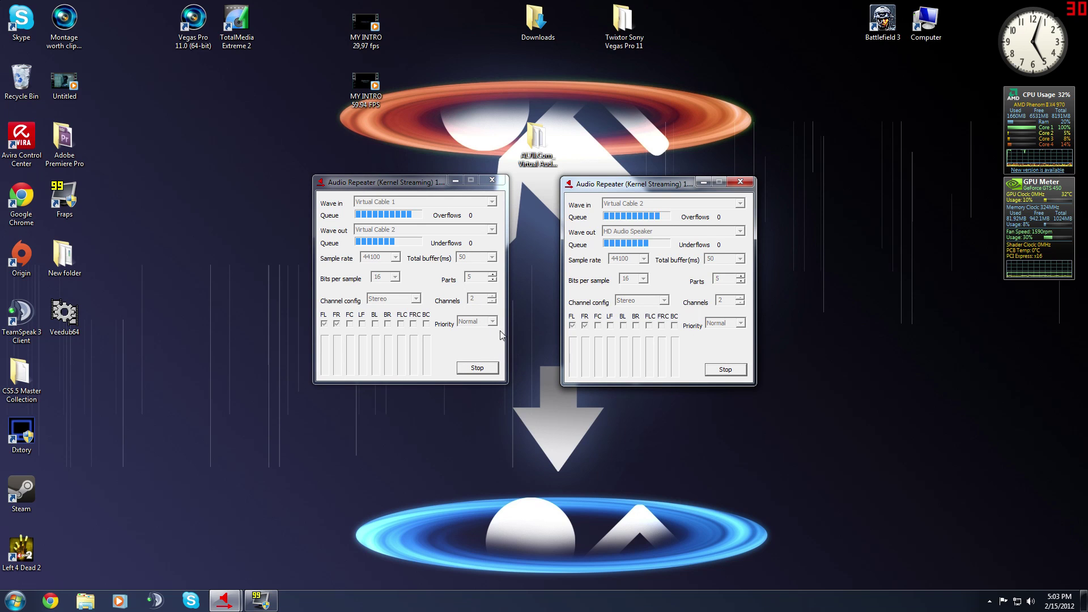
{"action": "left_click_drag", "start_coordinate": [593, 189], "coordinate": [586, 183]}
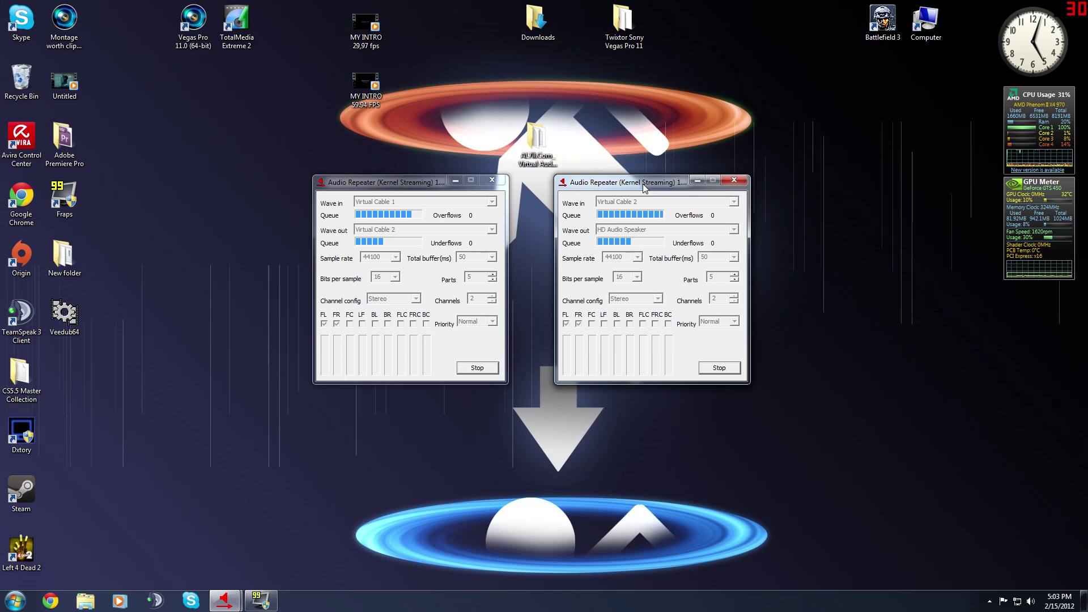
{"action": "left_click_drag", "start_coordinate": [647, 182], "coordinate": [656, 182]}
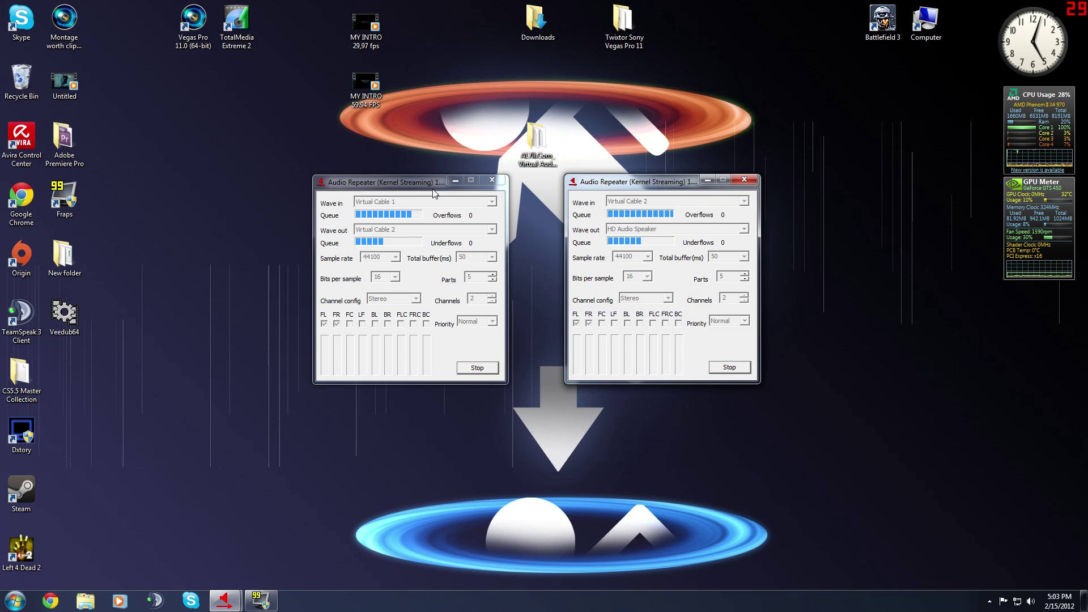
Step: Stop and restart the Virtual Cable 1 and Virtual Cable 2 repeaters, then close both repeater windows
{"action": "left_click", "coordinate": [469, 371]}
{"action": "left_click", "coordinate": [748, 370]}
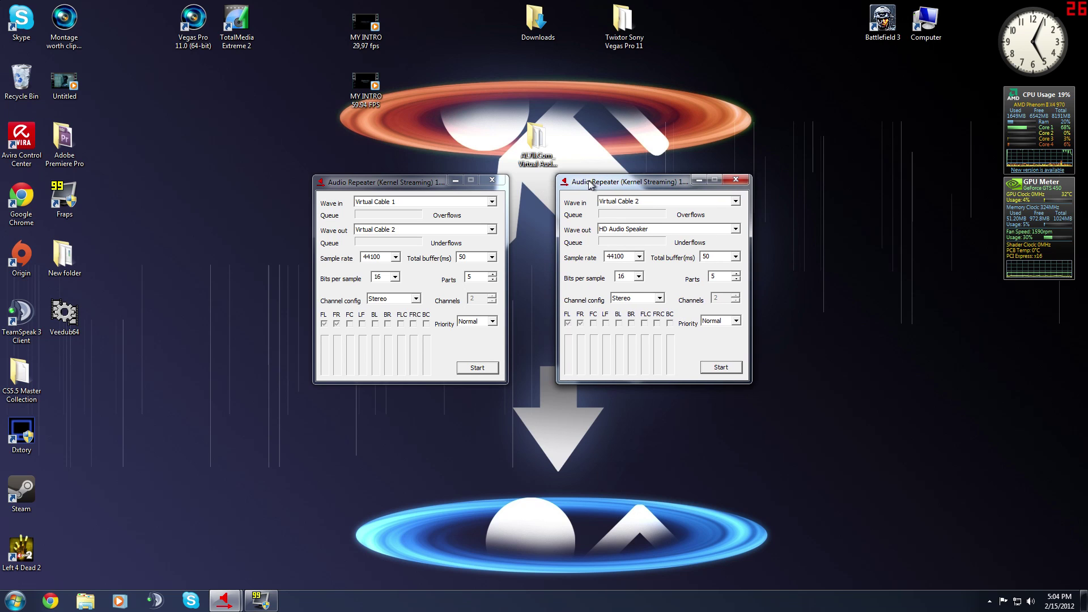
{"action": "left_click_drag", "start_coordinate": [600, 185], "coordinate": [575, 188]}
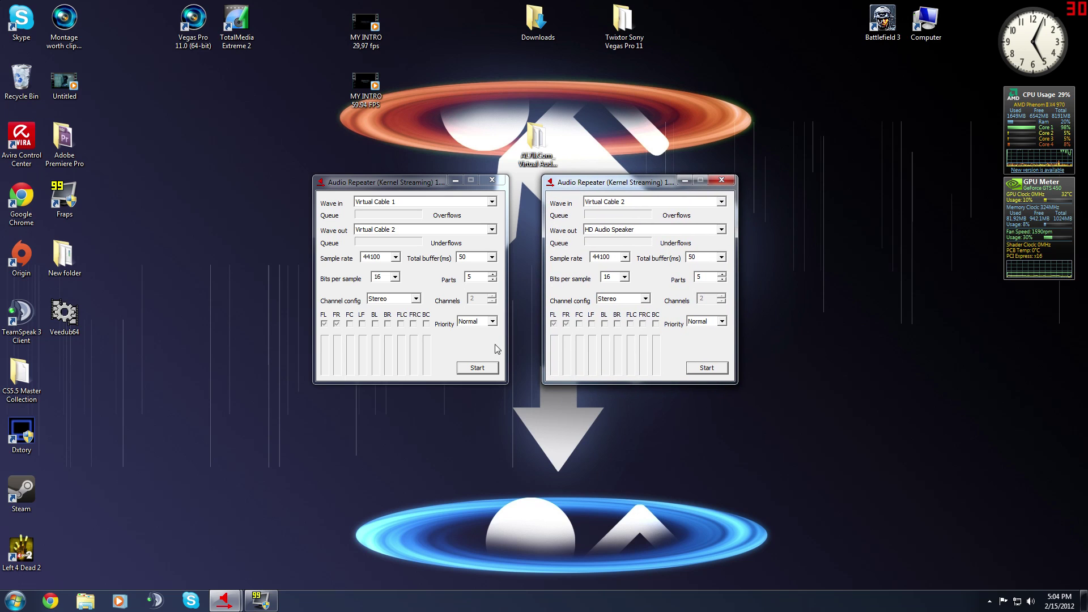
{"action": "left_click", "coordinate": [477, 368]}
{"action": "left_click", "coordinate": [703, 369]}
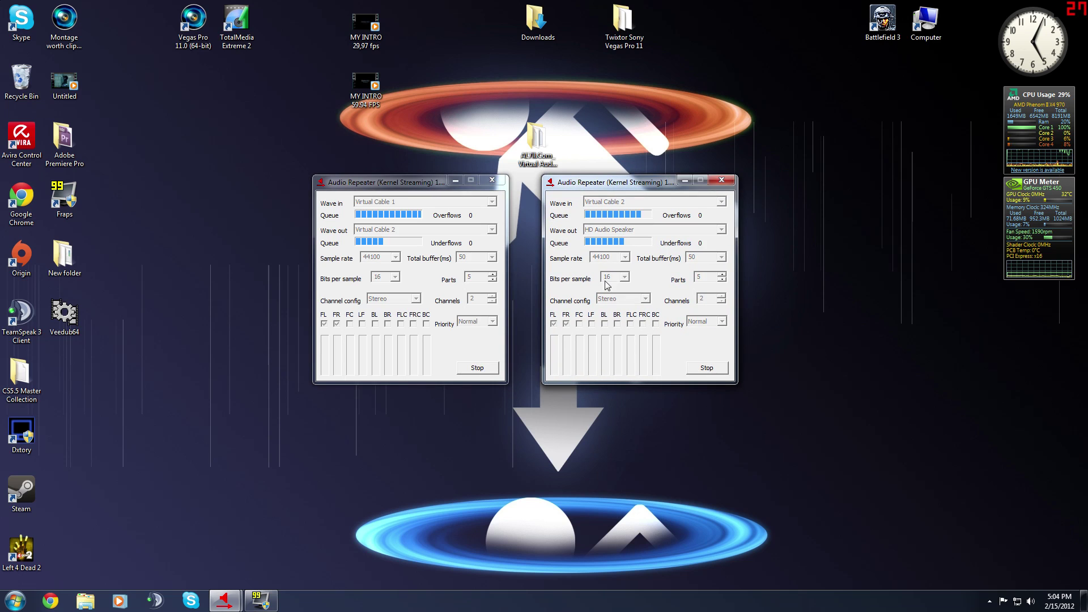
{"action": "left_click", "coordinate": [491, 181]}
{"action": "left_click", "coordinate": [687, 180]}
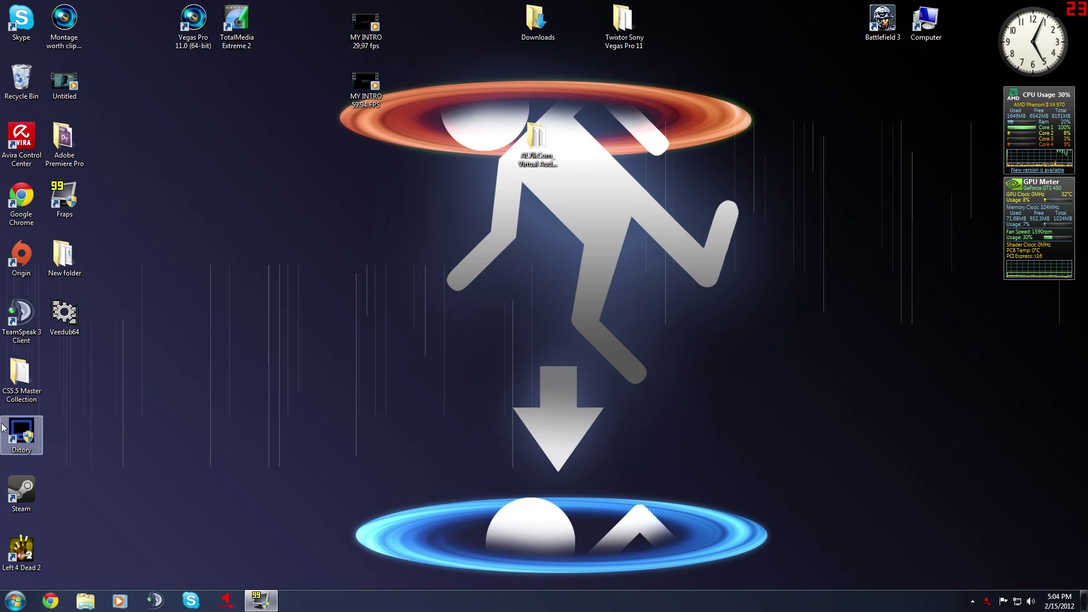
Step: Reopen Dxtory to confirm Line 1 (Virtual Audio Cable) records PCM 48000 Hz, 16 bit, Stereo, then minimize it
{"action": "left_click", "coordinate": [22, 436]}
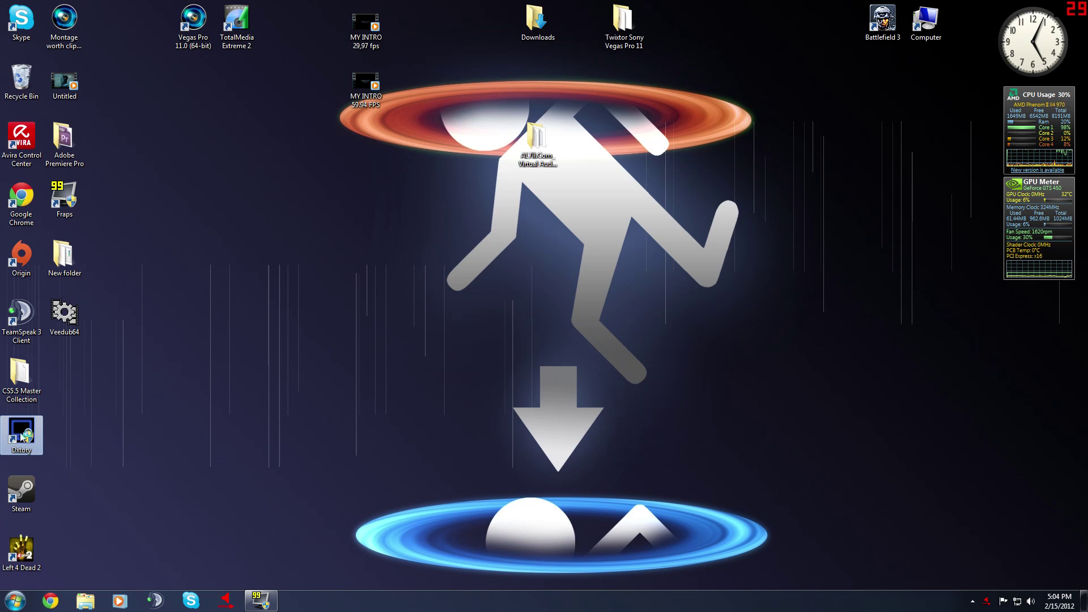
{"action": "double_click", "coordinate": [21, 436]}
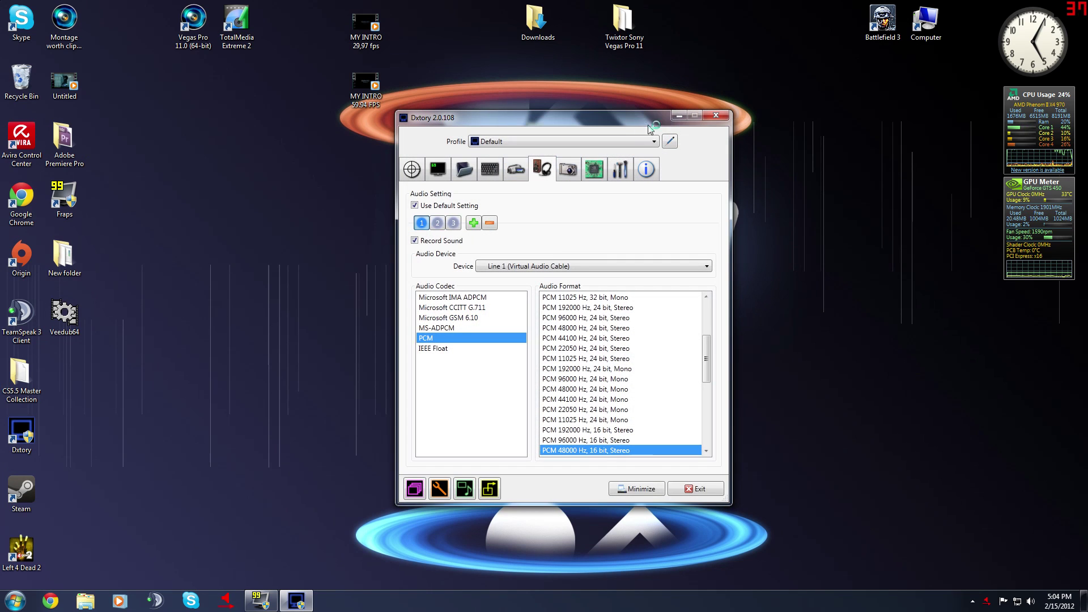
{"action": "left_click", "coordinate": [678, 116]}
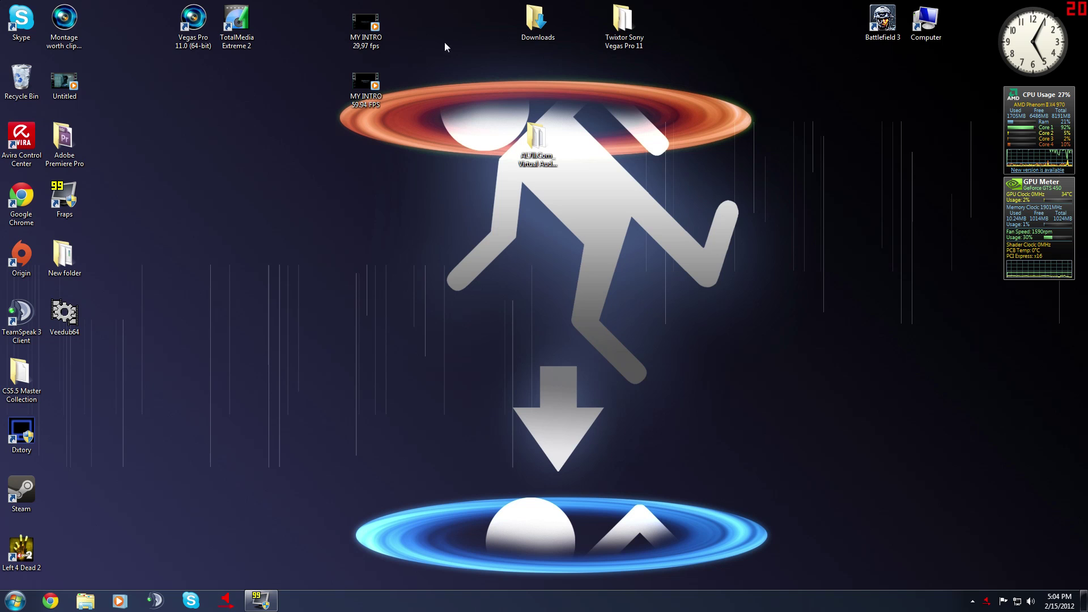
Step: Browse to the Dxtory folder on TB Space (Y:) with the bf3 files, then launch Vegas Pro 11
{"action": "double_click", "coordinate": [926, 26]}
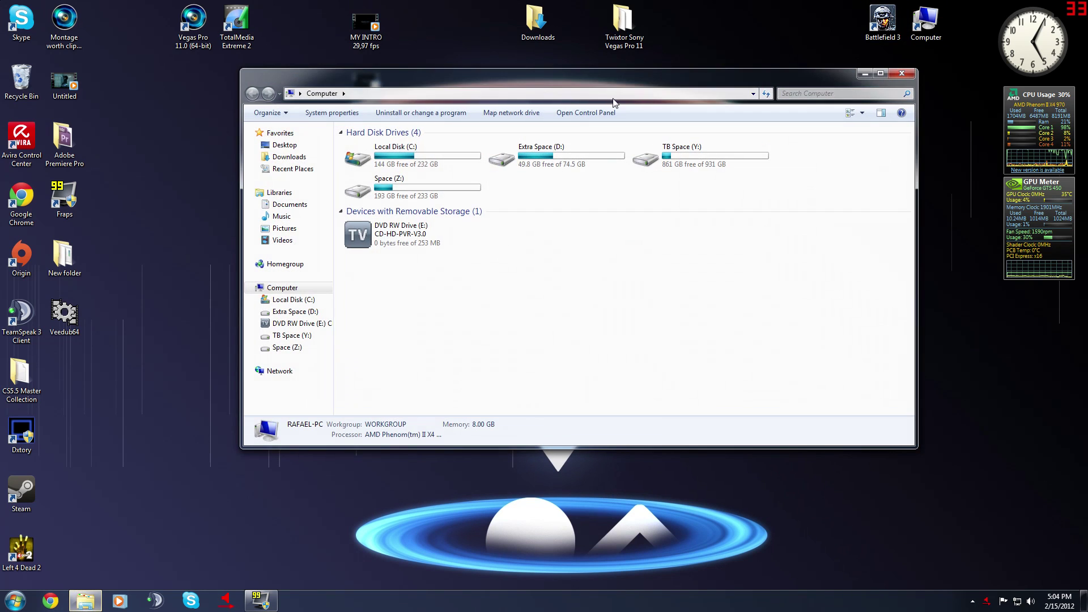
{"action": "left_click_drag", "start_coordinate": [553, 79], "coordinate": [719, 84]}
{"action": "double_click", "coordinate": [802, 149]}
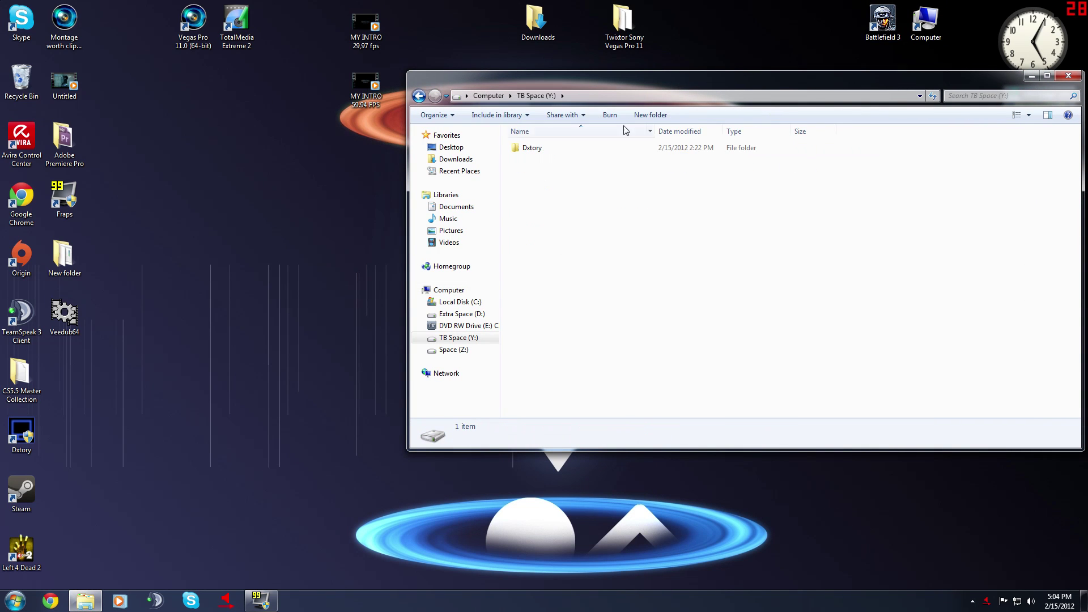
{"action": "left_click", "coordinate": [569, 147]}
{"action": "double_click", "coordinate": [569, 148]}
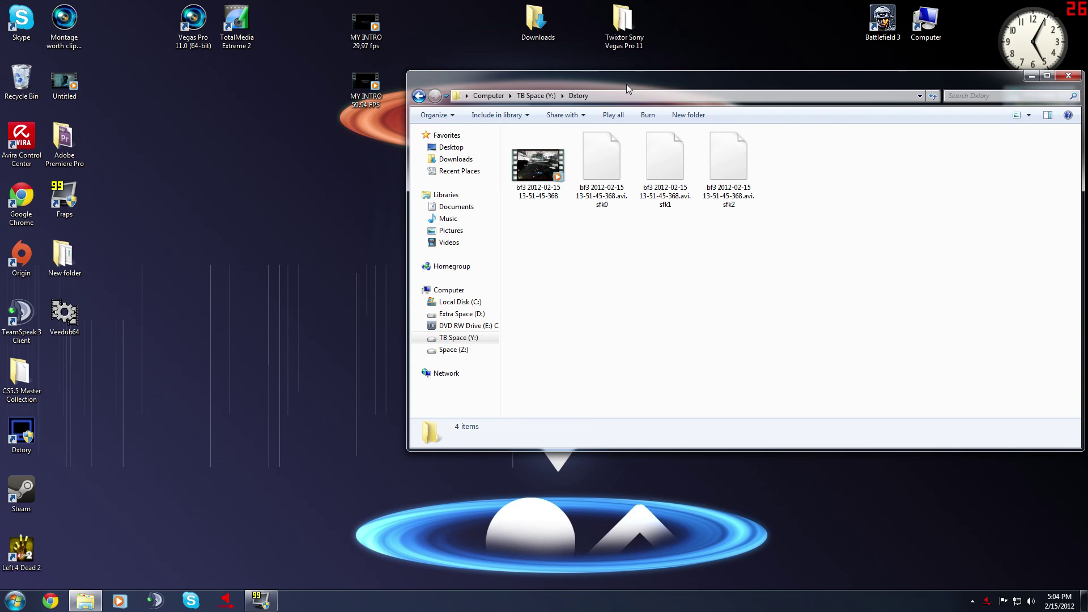
{"action": "left_click_drag", "start_coordinate": [627, 84], "coordinate": [630, 71]}
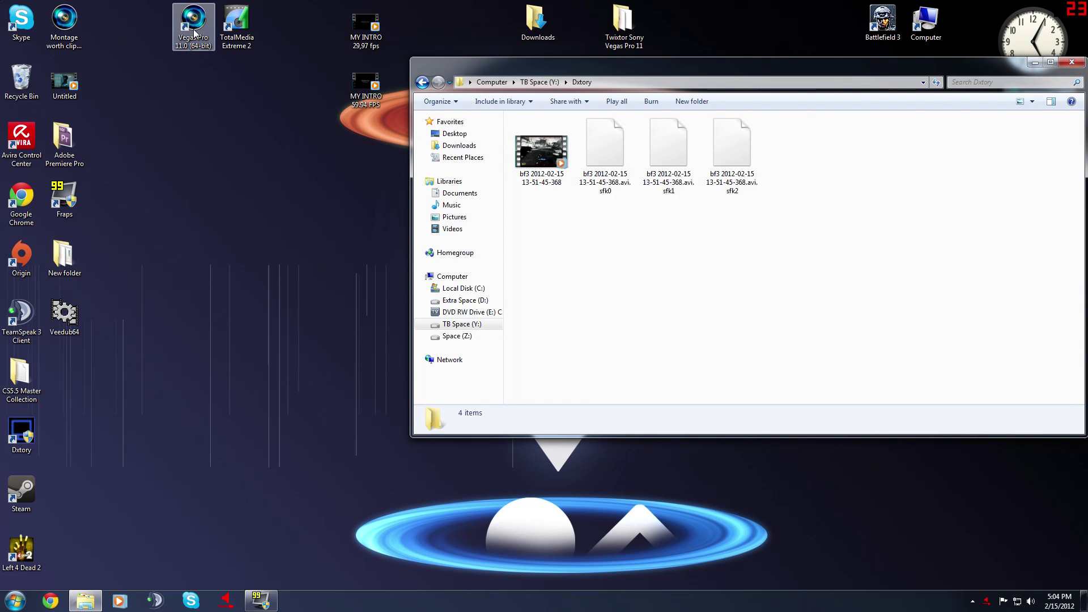
{"action": "double_click", "coordinate": [210, 46]}
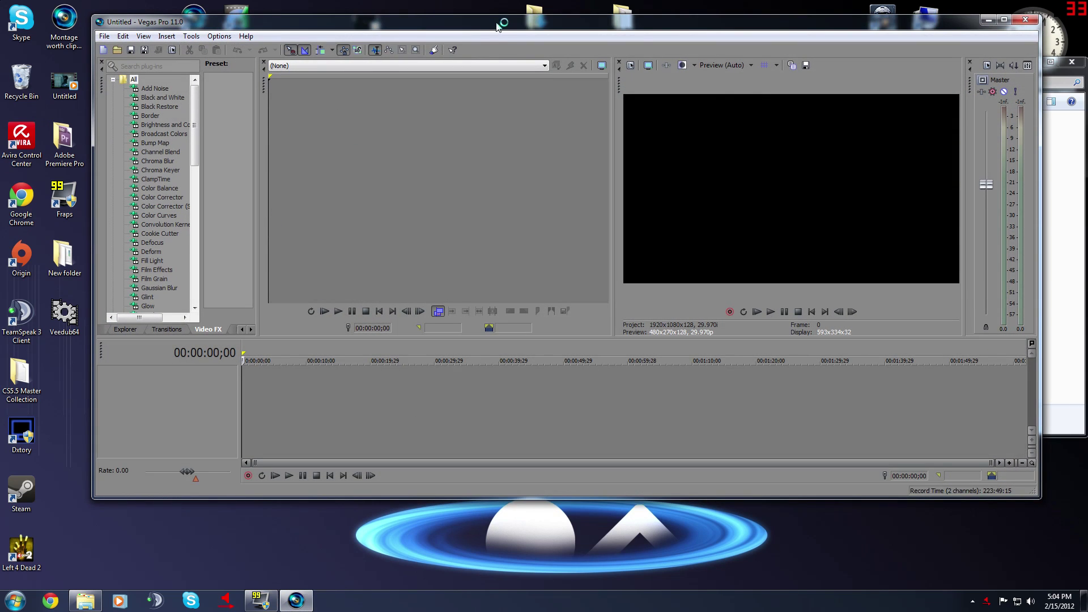
Step: Drag the bf3 video recording from Explorer onto the Vegas timeline
{"action": "left_click_drag", "start_coordinate": [494, 27], "coordinate": [815, 147]}
{"action": "left_click", "coordinate": [494, 67]}
{"action": "double_click", "coordinate": [496, 67]}
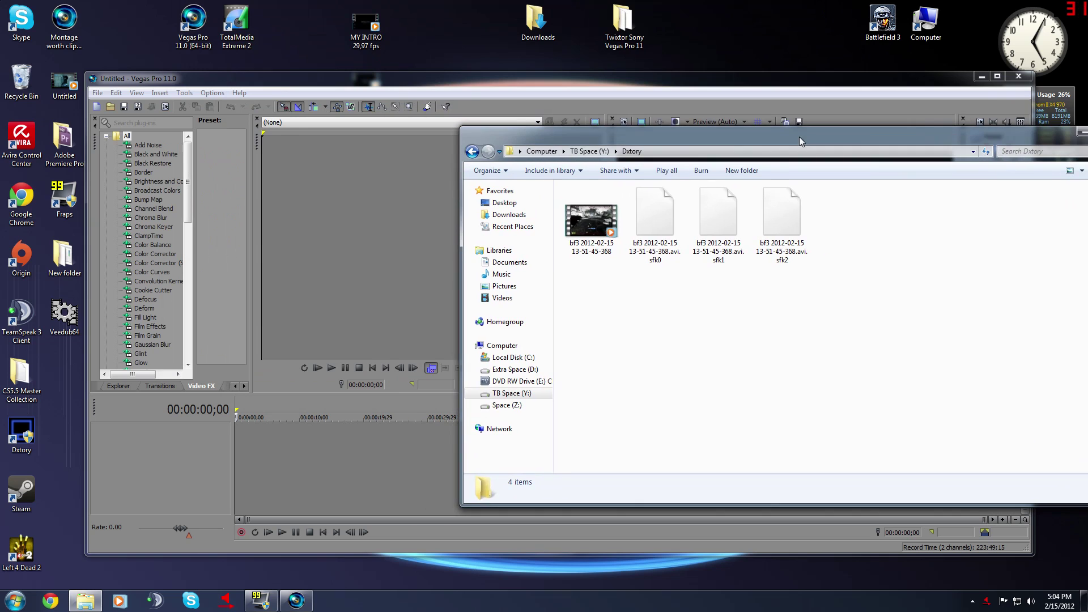
{"action": "left_click", "coordinate": [591, 221]}
{"action": "left_click_drag", "start_coordinate": [591, 221], "coordinate": [311, 404]}
{"action": "left_click_drag", "start_coordinate": [591, 222], "coordinate": [240, 437]}
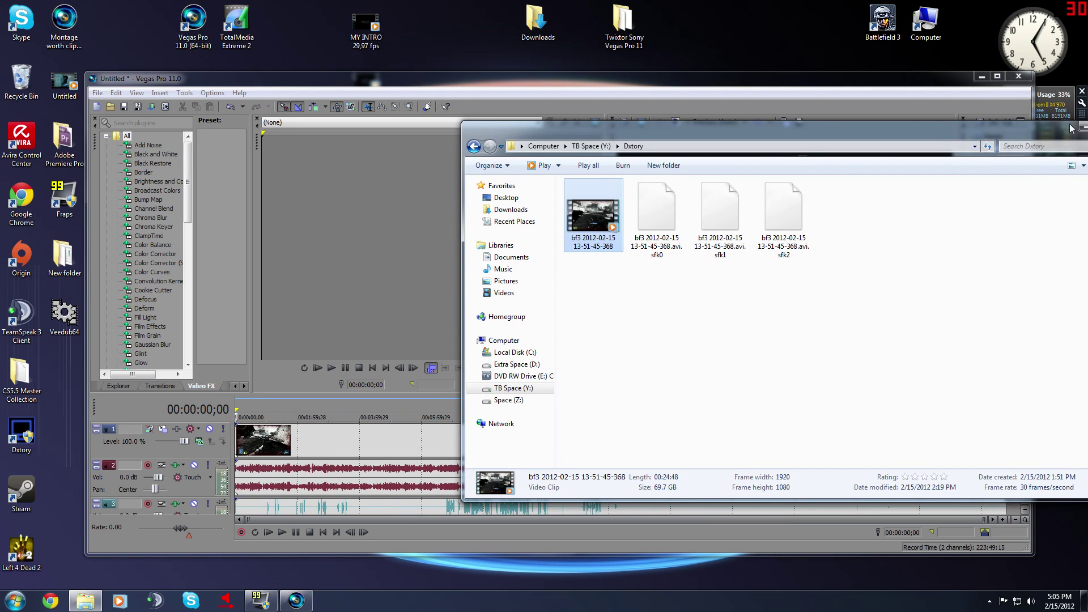
{"action": "left_click_drag", "start_coordinate": [794, 130], "coordinate": [637, 126]}
Step: Close Explorer, maximize Vegas, and inspect the video, red, teal and purple audio tracks
{"action": "left_click", "coordinate": [980, 123]}
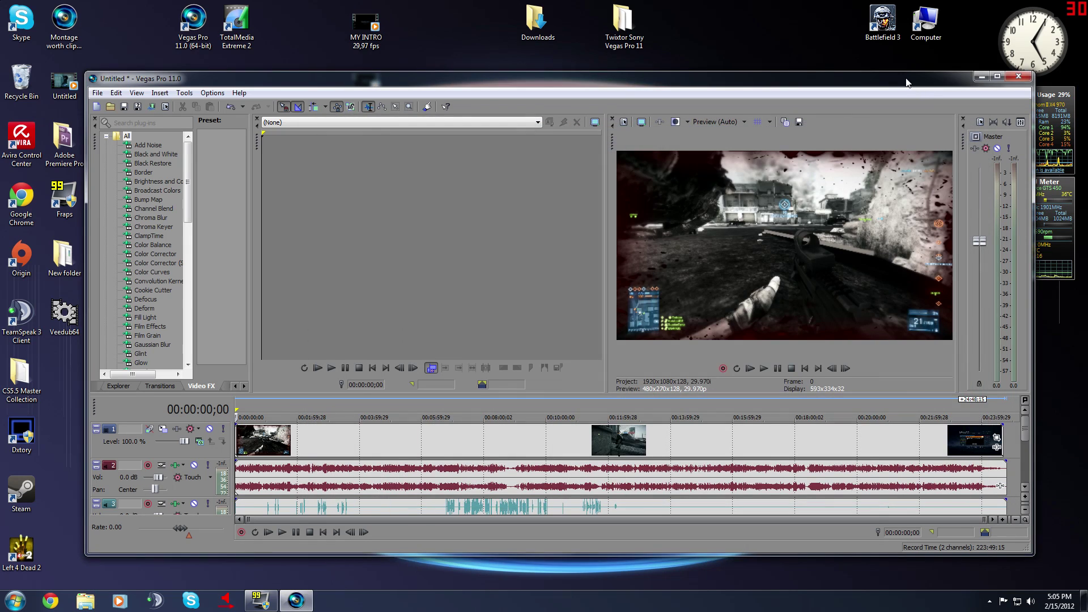
{"action": "left_click_drag", "start_coordinate": [915, 79], "coordinate": [888, 5]}
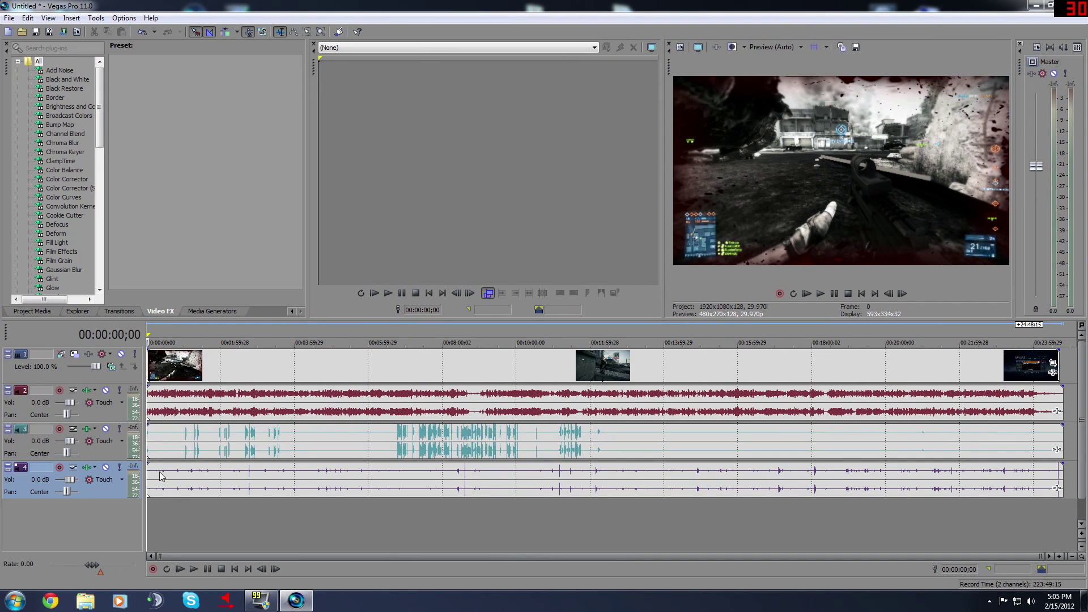
{"action": "left_click", "coordinate": [217, 362]}
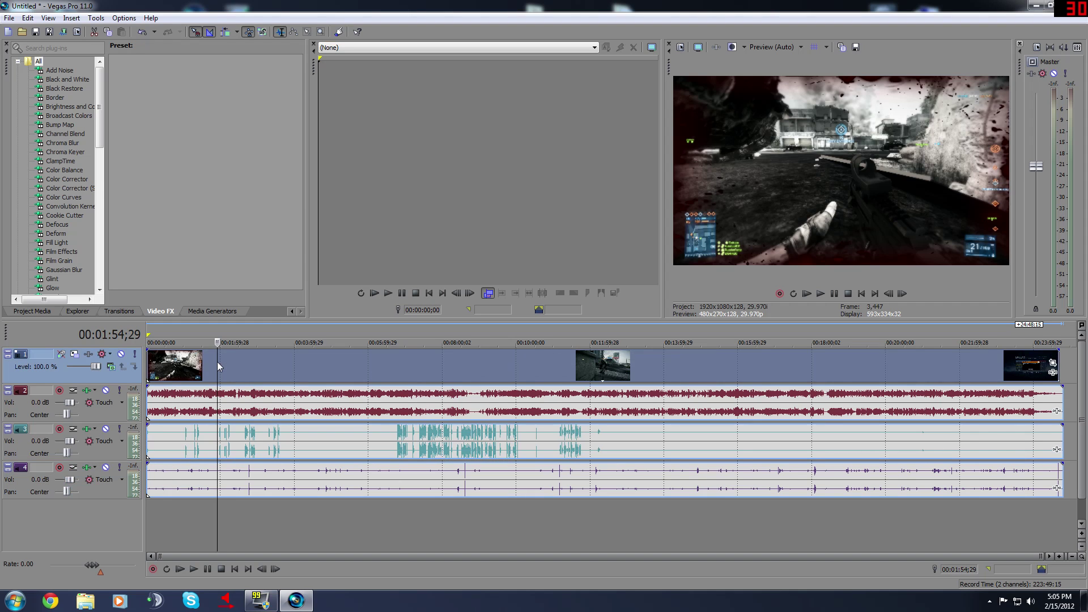
{"action": "left_click", "coordinate": [258, 405]}
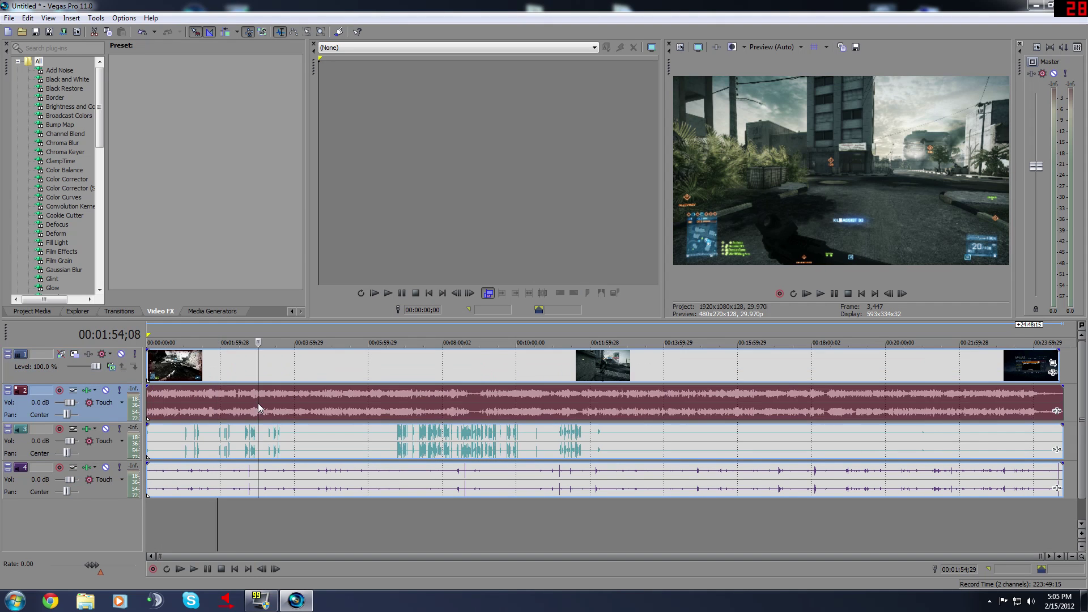
{"action": "left_click", "coordinate": [215, 445]}
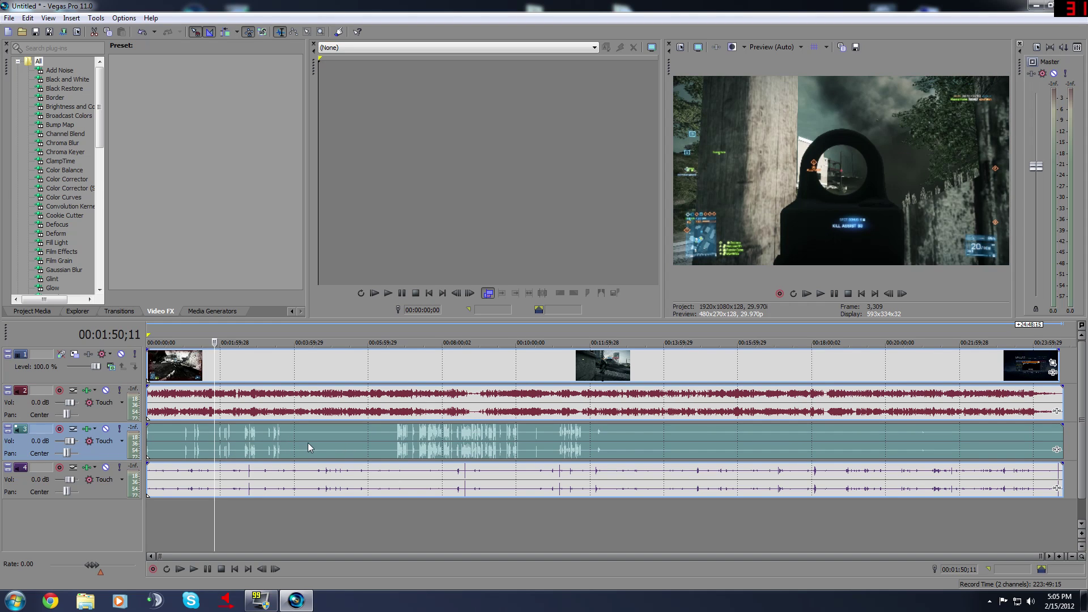
{"action": "left_click", "coordinate": [261, 480]}
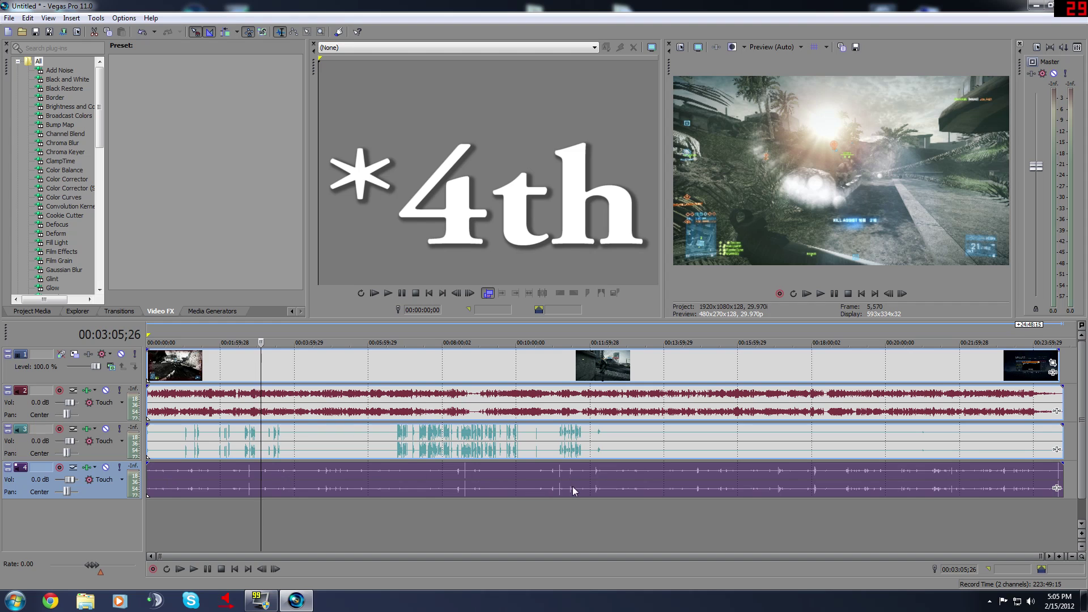
{"action": "left_click", "coordinate": [483, 449]}
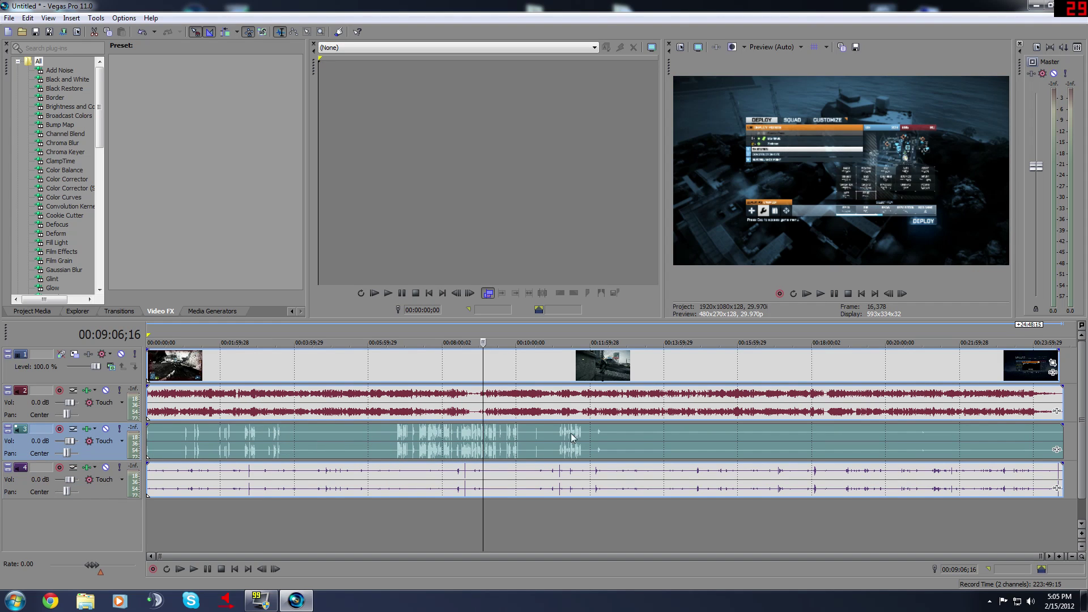
Step: Delete the teal audio track 3 from its track context menu
{"action": "right_click", "coordinate": [109, 451]}
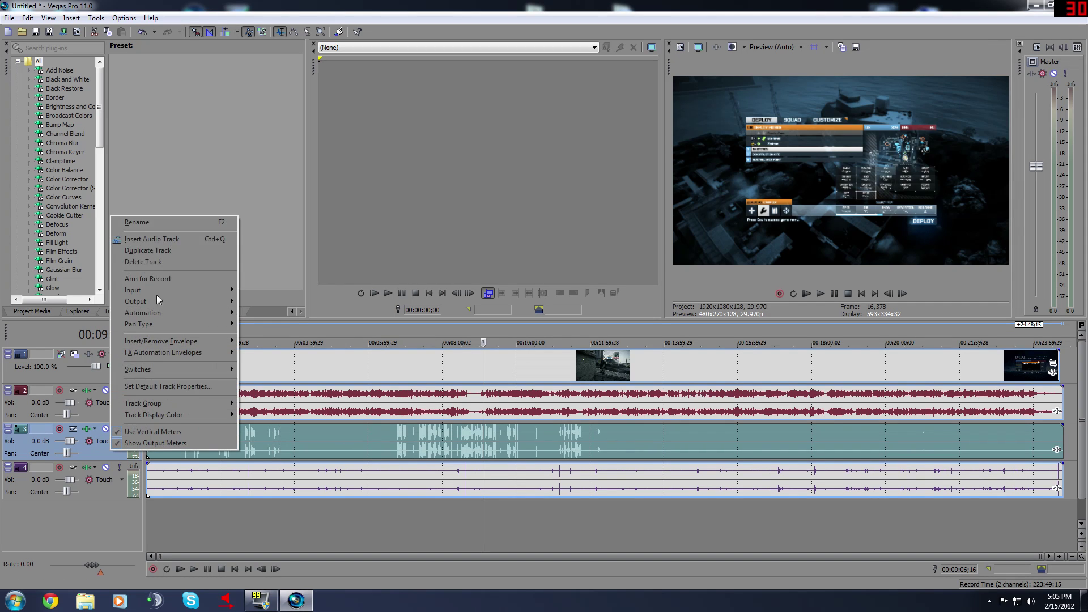
{"action": "left_click", "coordinate": [173, 263]}
{"action": "left_click", "coordinate": [174, 263]}
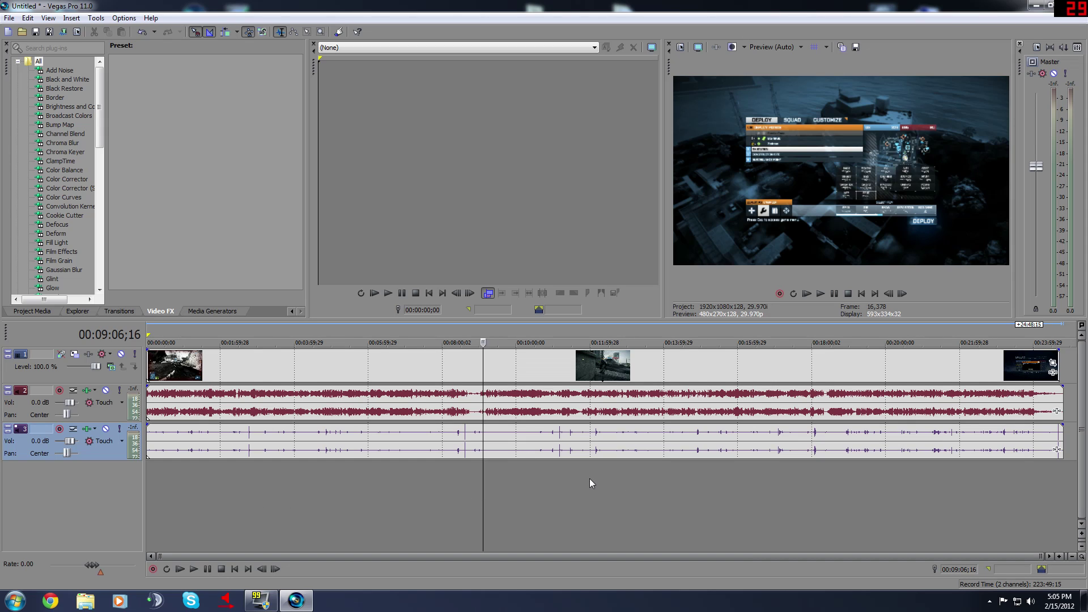
Step: Check the remaining red and purple audio events, then restore the Vegas window to a smaller size
{"action": "left_click", "coordinate": [558, 481]}
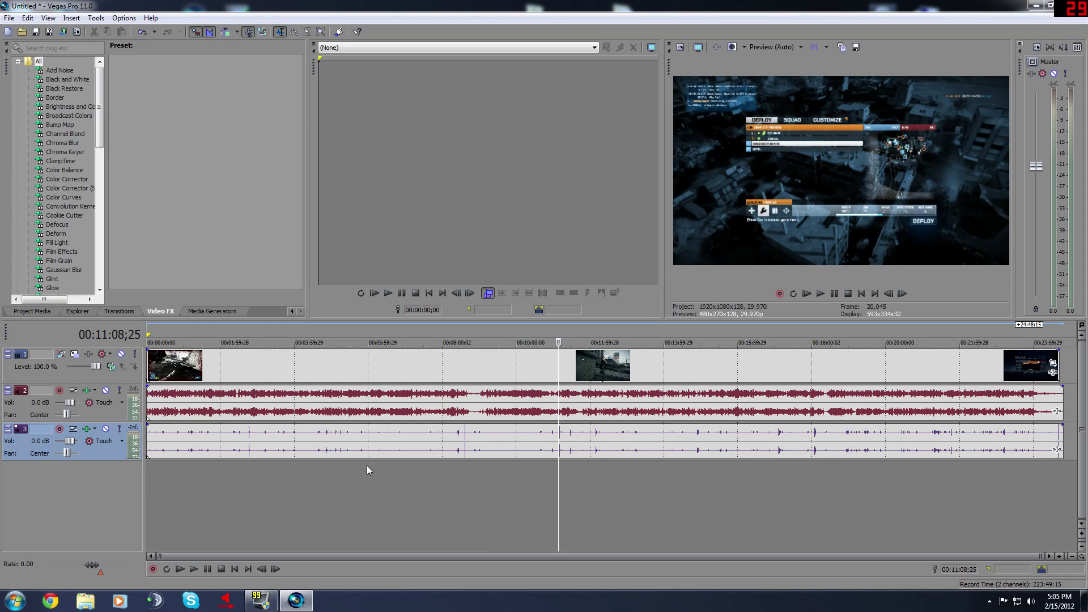
{"action": "left_click", "coordinate": [401, 504]}
{"action": "left_click", "coordinate": [328, 442]}
{"action": "left_click", "coordinate": [288, 402]}
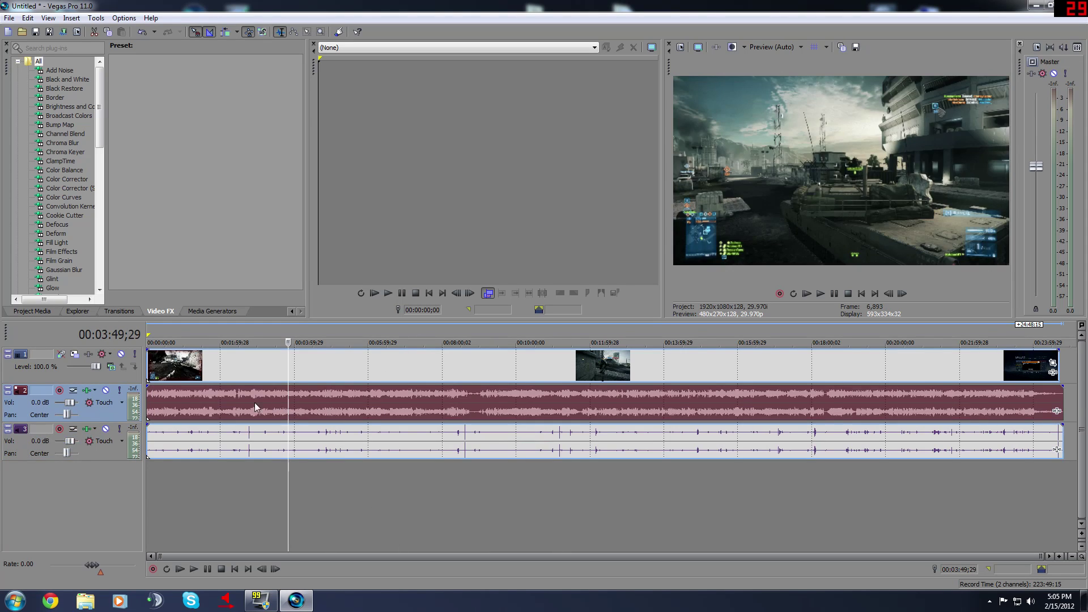
{"action": "left_click", "coordinate": [328, 443]}
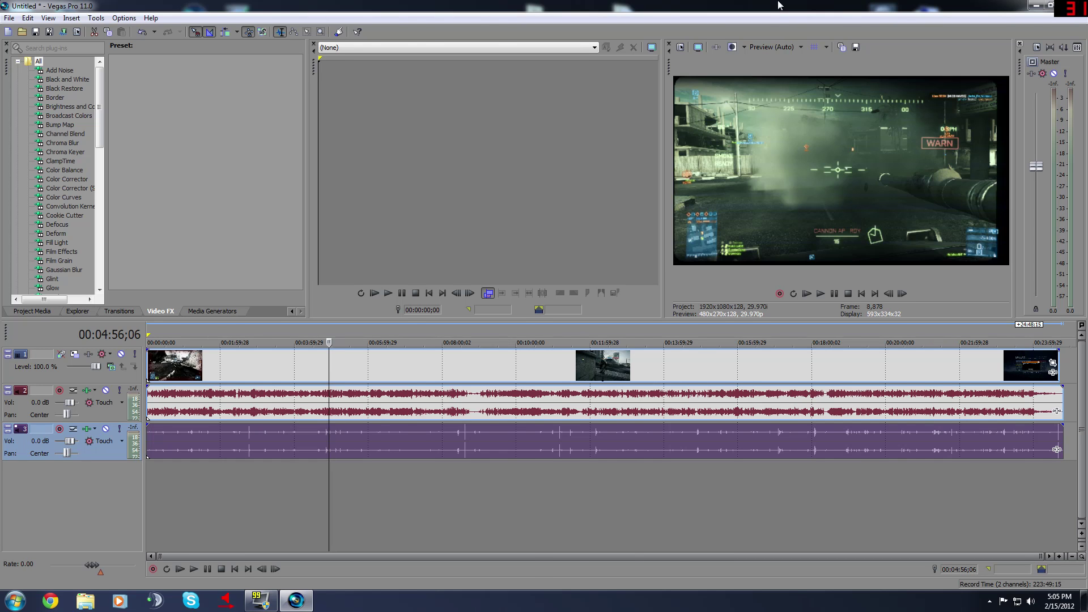
{"action": "left_click_drag", "start_coordinate": [778, 5], "coordinate": [682, 59]}
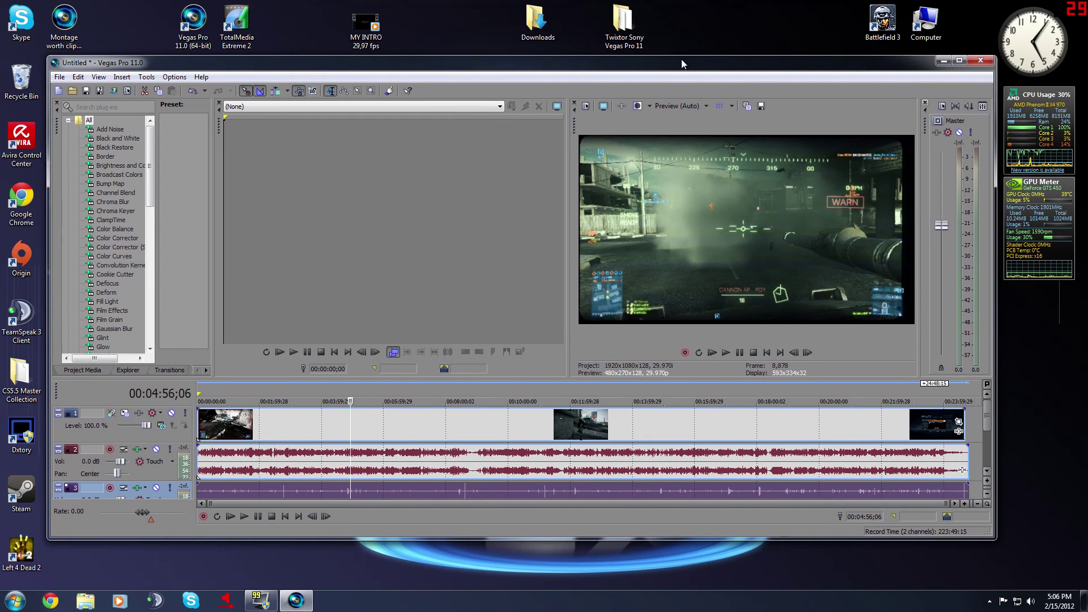
Step: Close Vegas without saving, move the Virtual Audio Cable 4.10 folder beside Downloads, and check the tray
{"action": "left_click", "coordinate": [980, 60]}
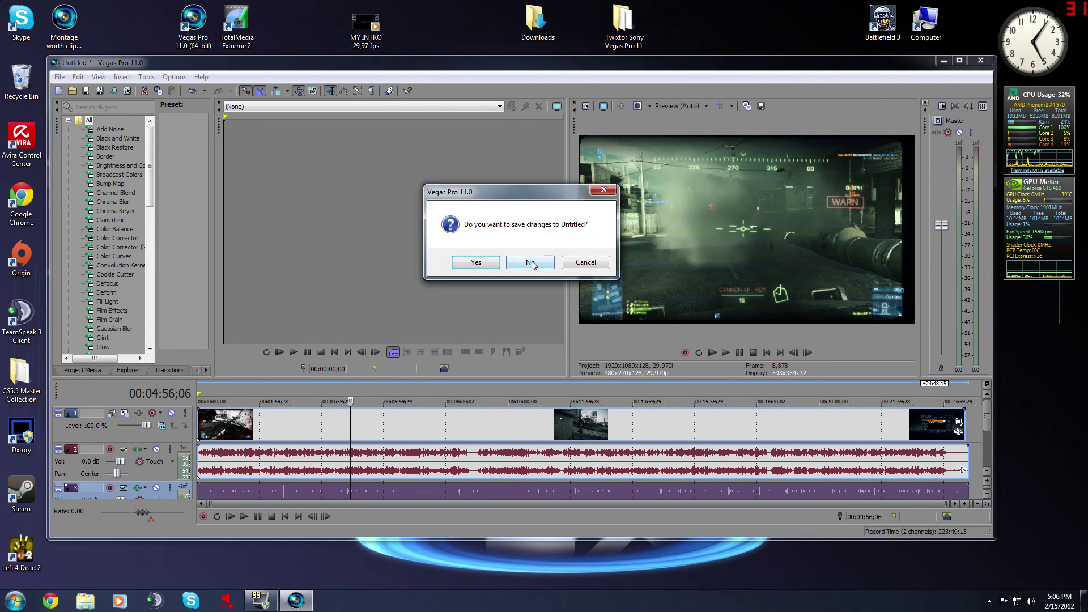
{"action": "left_click", "coordinate": [531, 263]}
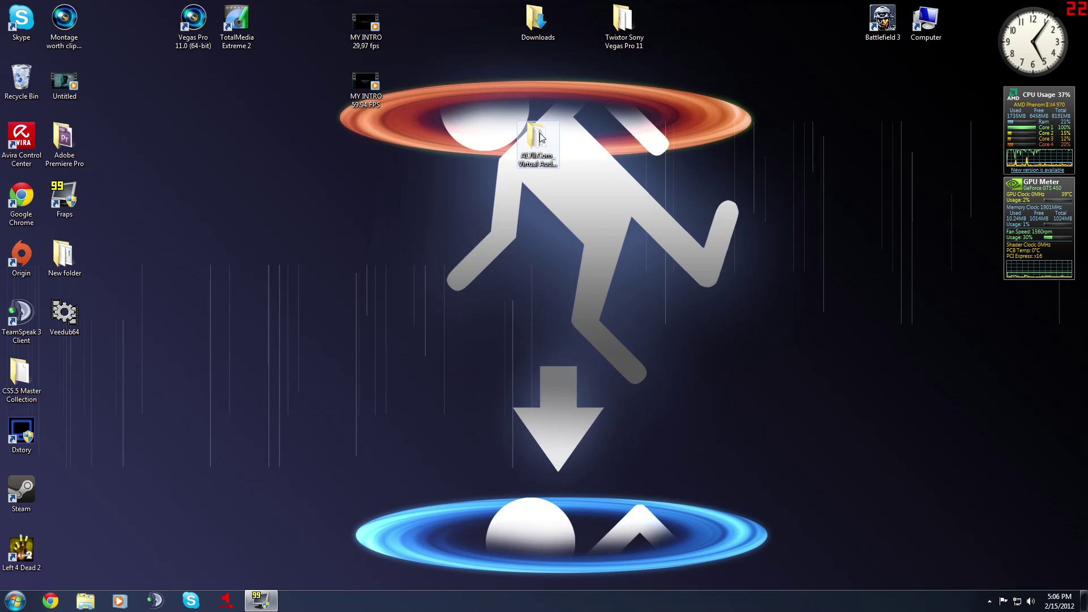
{"action": "left_click_drag", "start_coordinate": [539, 137], "coordinate": [493, 21]}
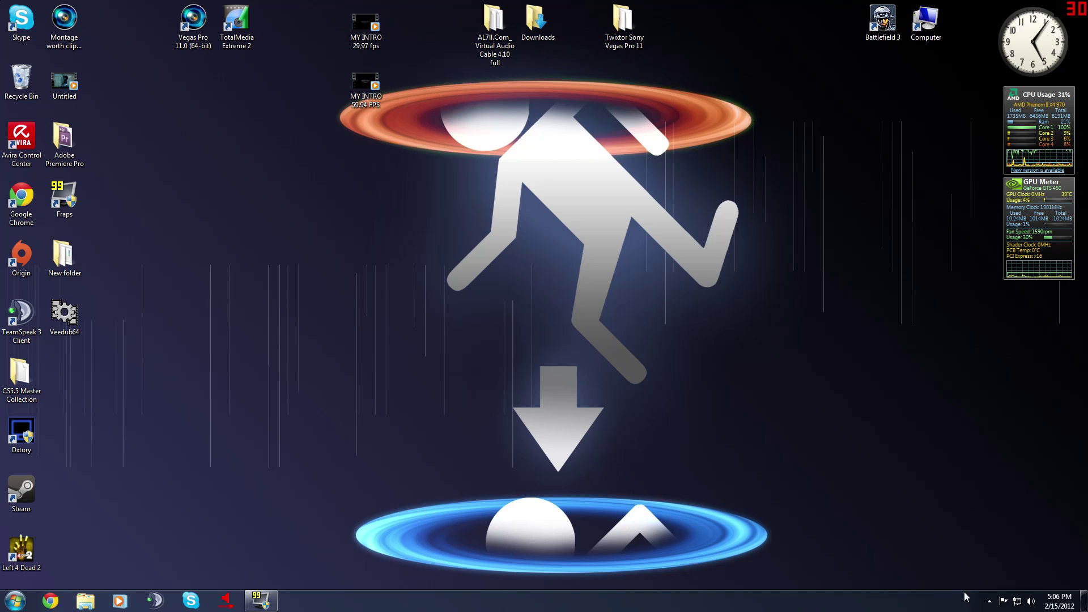
{"action": "left_click", "coordinate": [990, 601]}
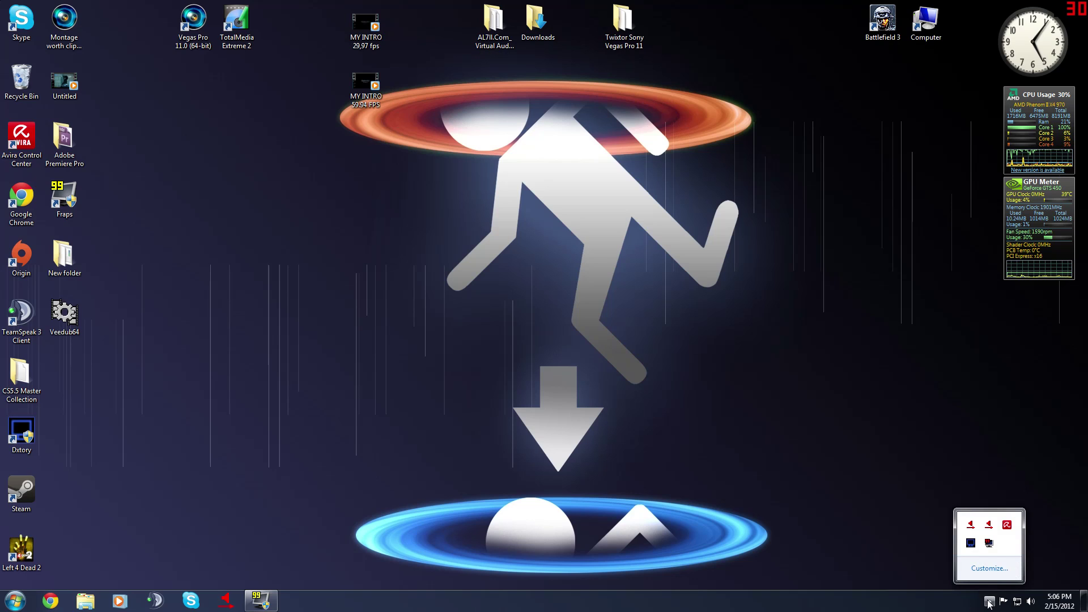
{"action": "left_click", "coordinate": [989, 603]}
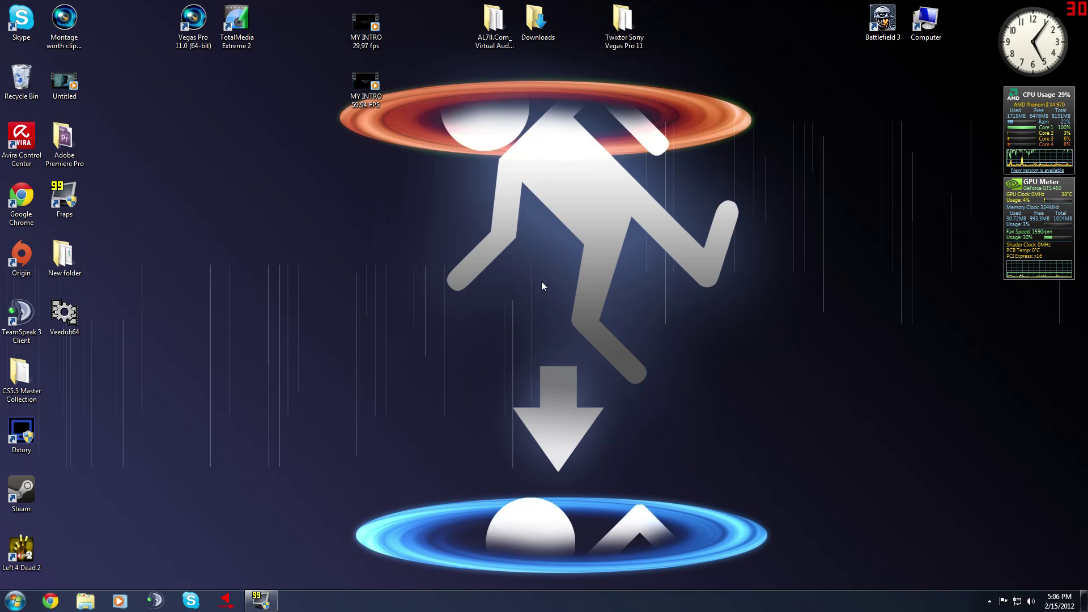